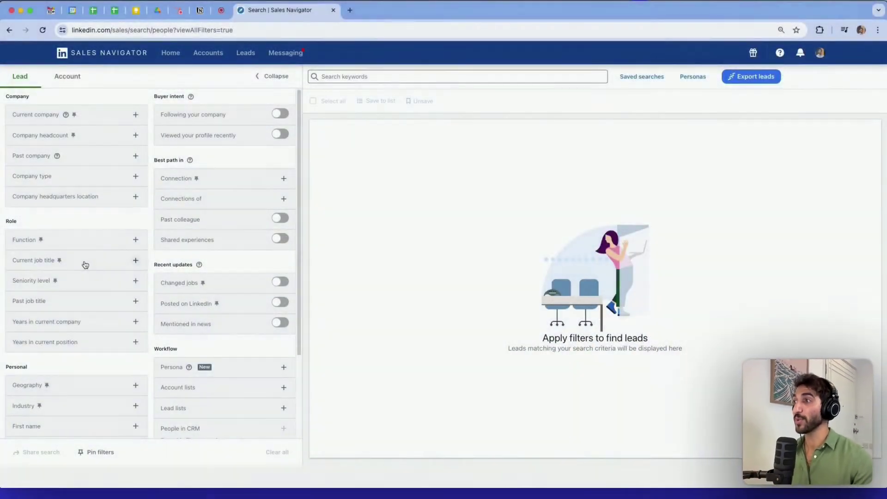
# Step: Add 'head of finance' as a current job title filter
pyautogui.click(123, 264)
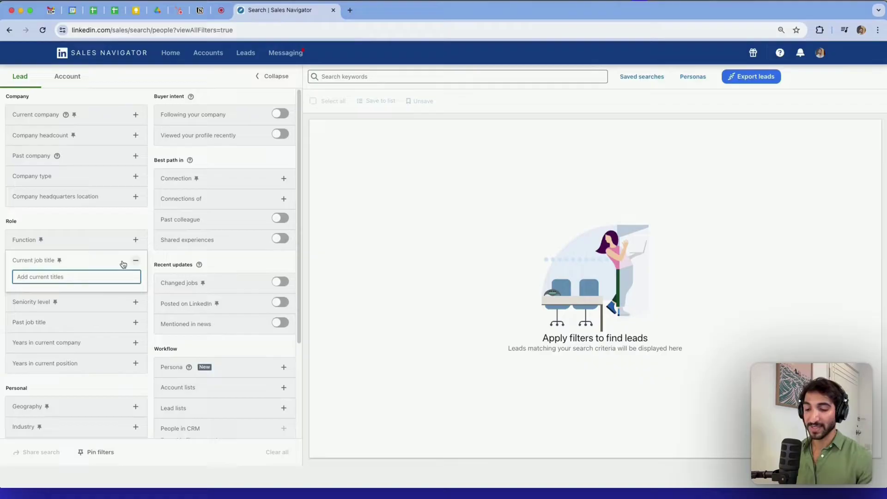
pyautogui.write('head of fina')
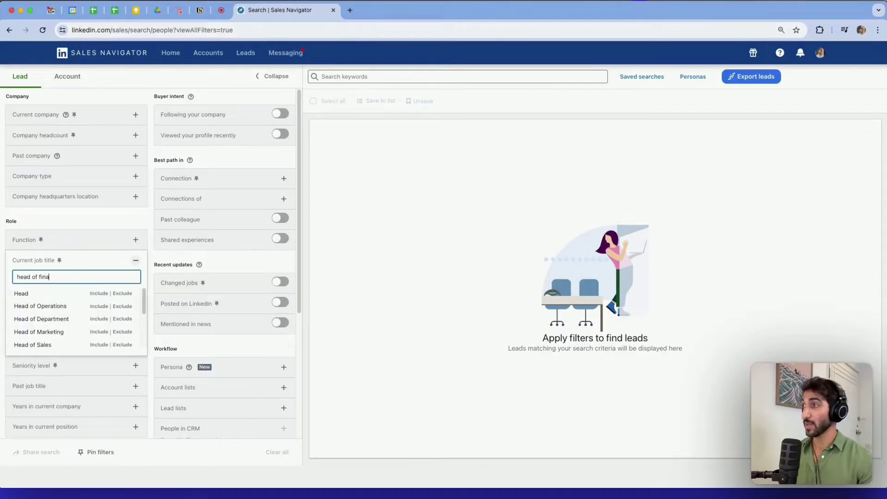
pyautogui.write('nce')
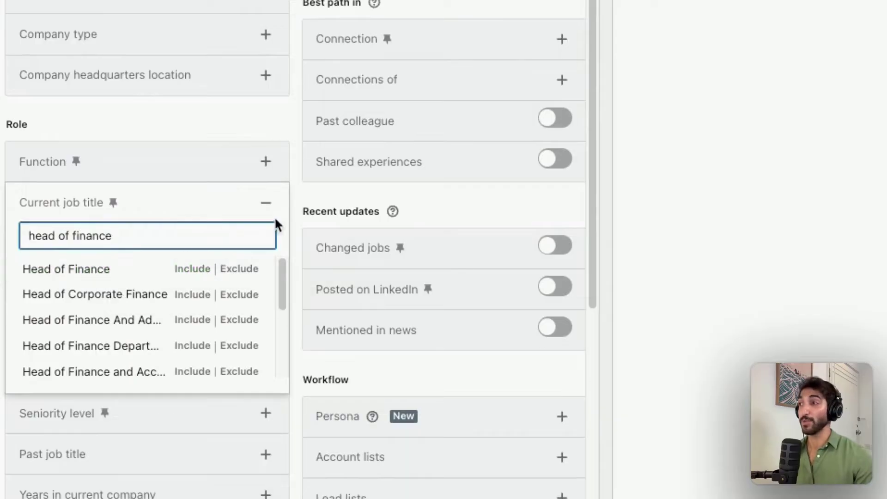
pyautogui.press('Return')
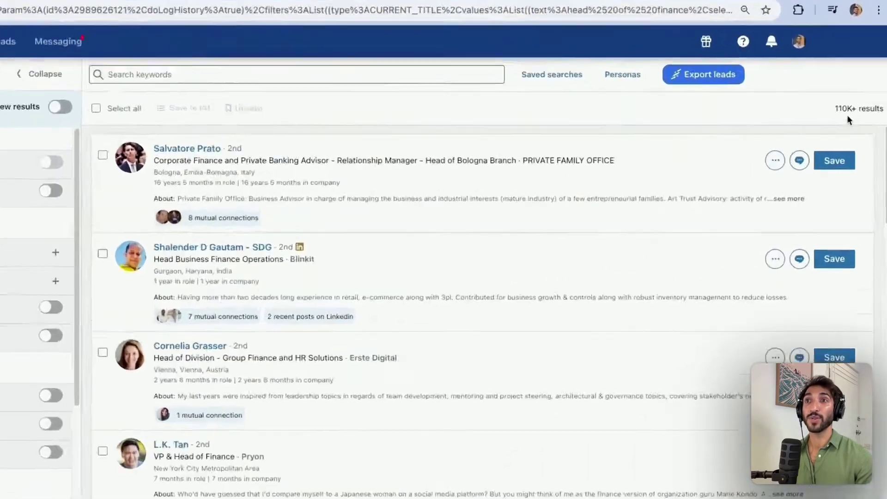
# Step: Find 'head of finance' on the results page and scroll through the 110K+ leads
pyautogui.scroll(-5, 704, 235)
pyautogui.scroll(-10, 627, 301)
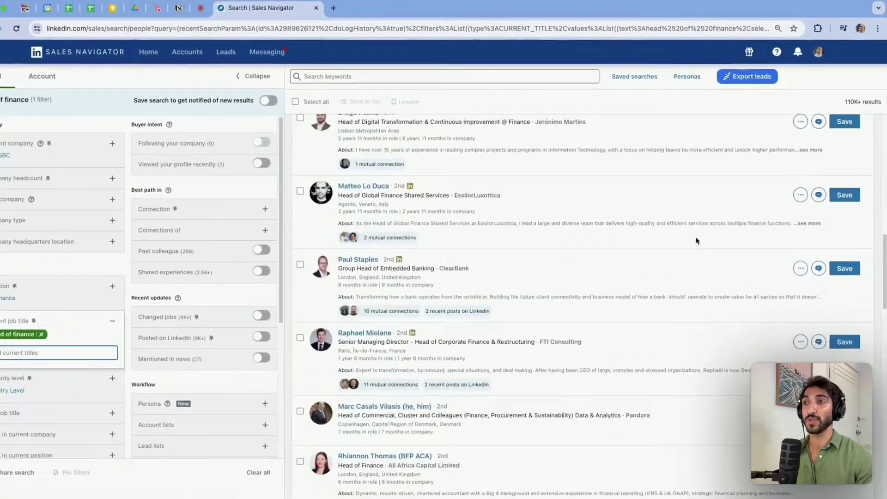
pyautogui.scroll(15, 627, 301)
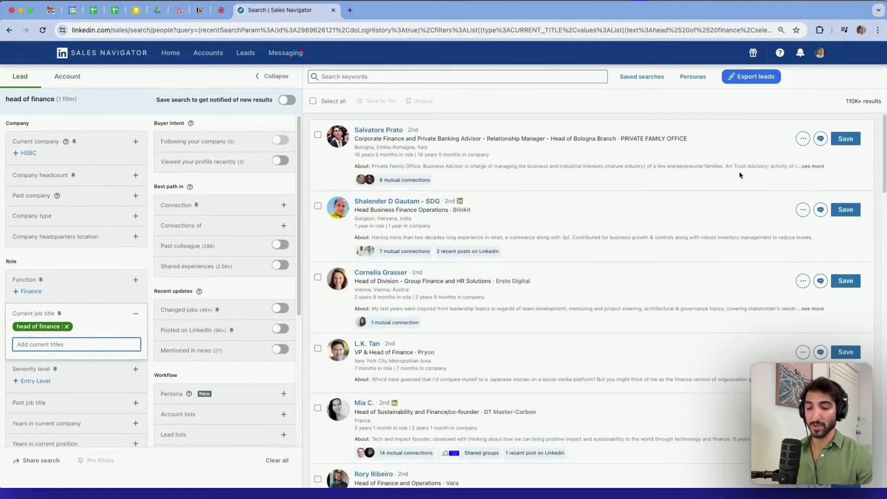
pyautogui.press('super+f')
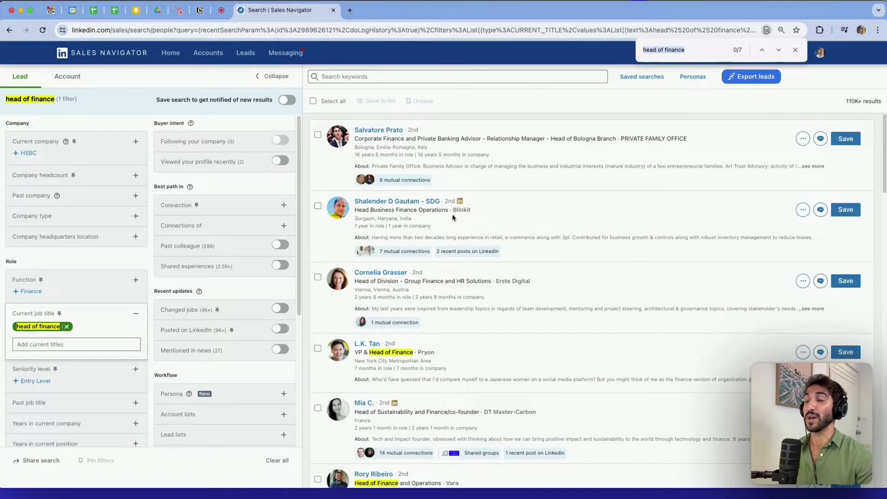
pyautogui.scroll(-1, 594, 269)
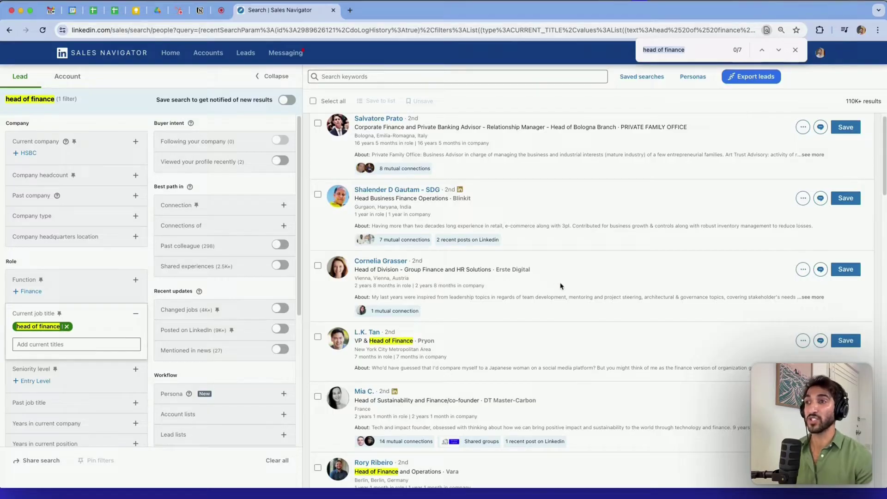
pyautogui.scroll(-1, 561, 286)
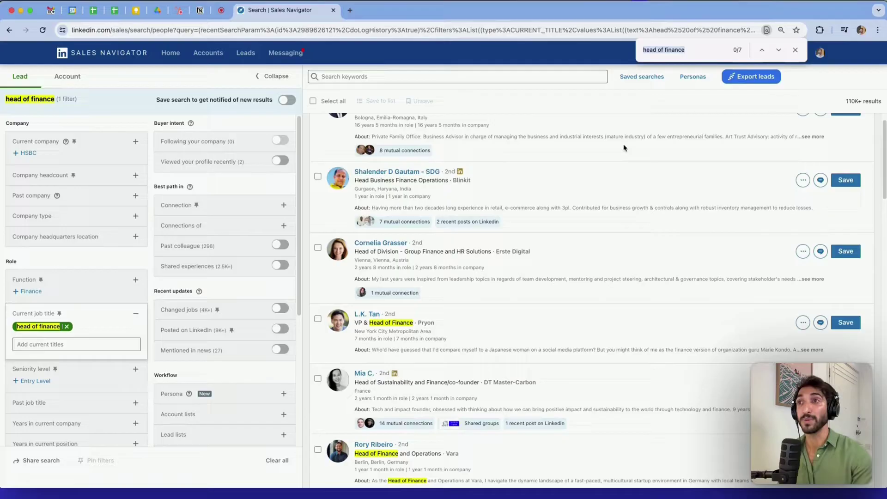
pyautogui.scroll(2, 531, 176)
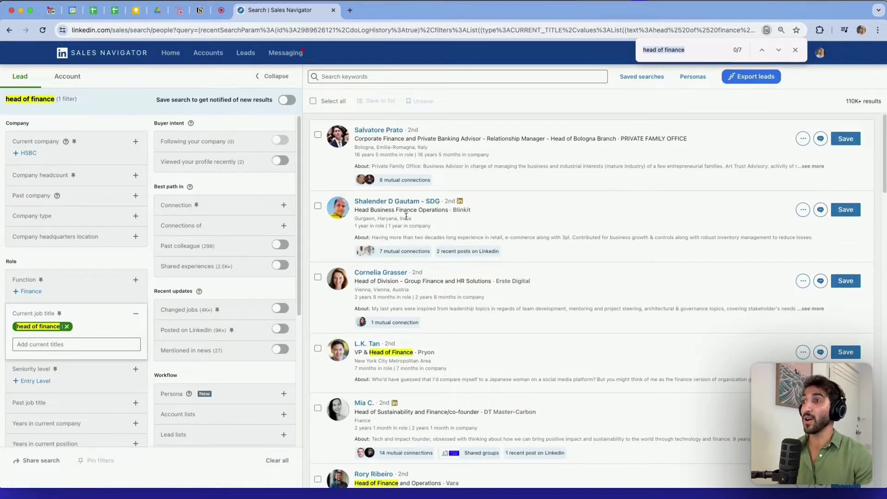
pyautogui.scroll(-15, 616, 257)
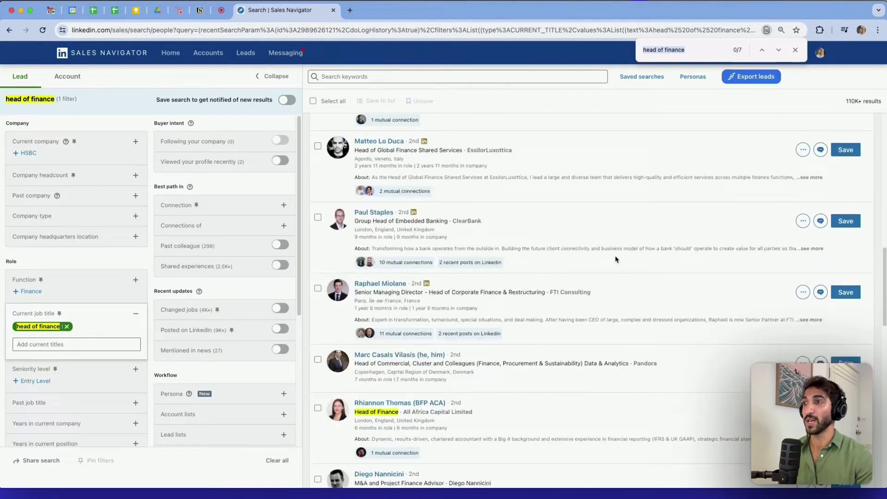
pyautogui.scroll(-15, 613, 255)
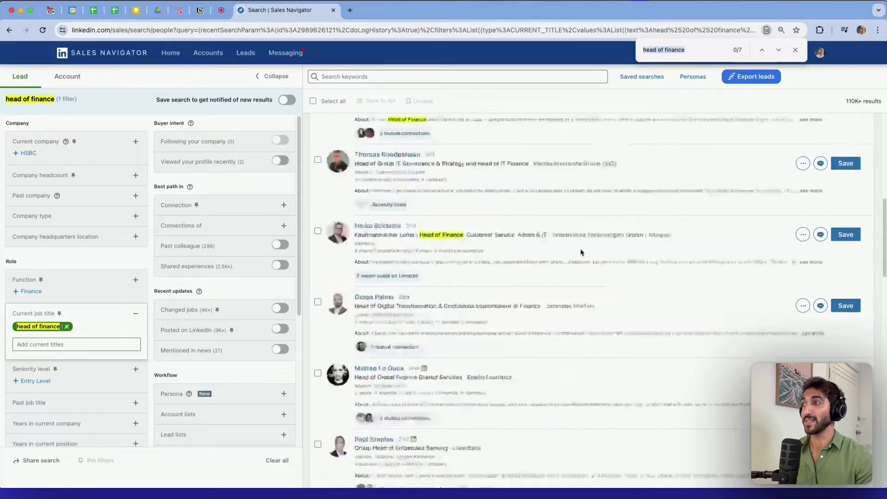
pyautogui.scroll(20, 551, 250)
# Step: Replace the typed title filter with the included Head of Finance suggestion
pyautogui.click(67, 327)
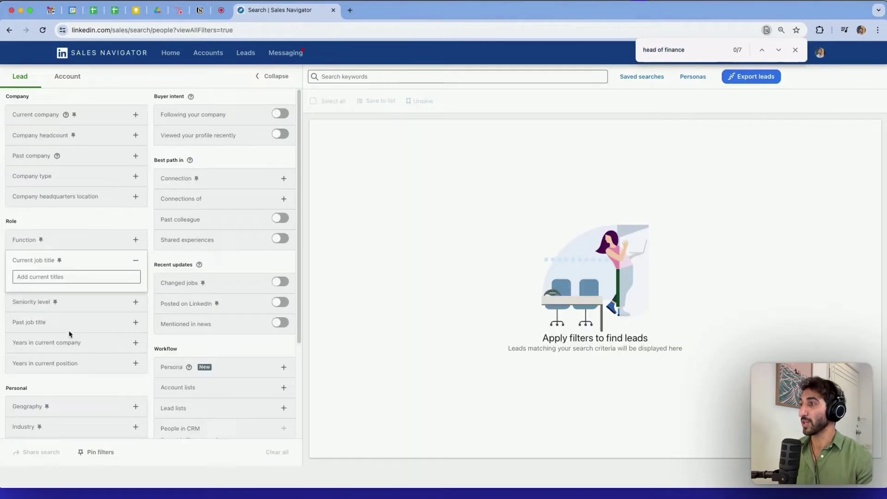
pyautogui.click(63, 276)
pyautogui.write('head o')
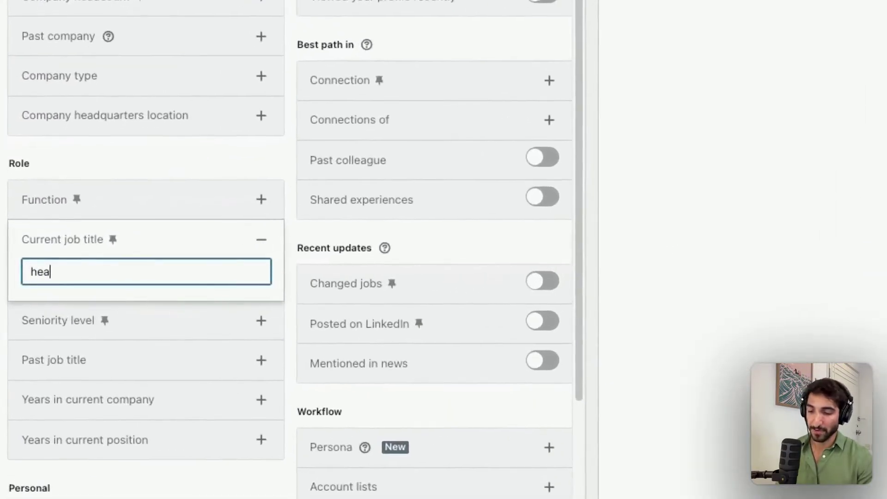
pyautogui.write('f finance')
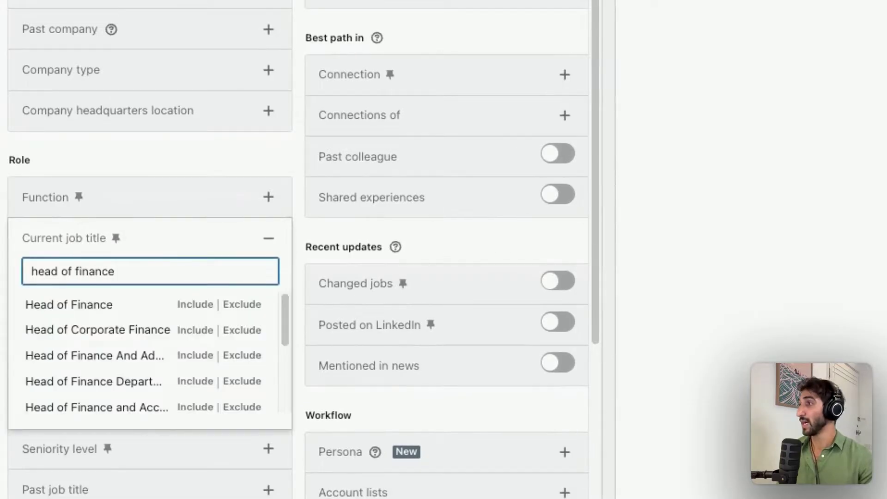
pyautogui.click(199, 307)
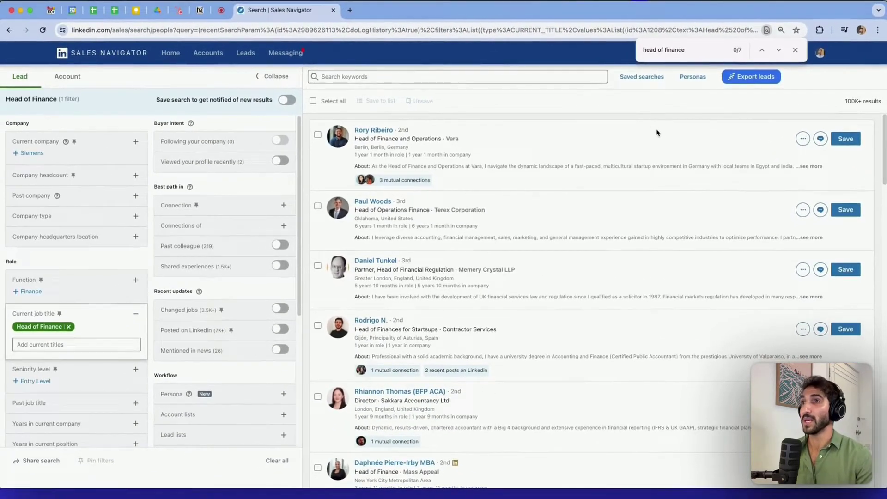
# Step: Re-run the 'head of finance' page search and scroll through the 100K+ leads
pyautogui.scroll(-15, 670, 147)
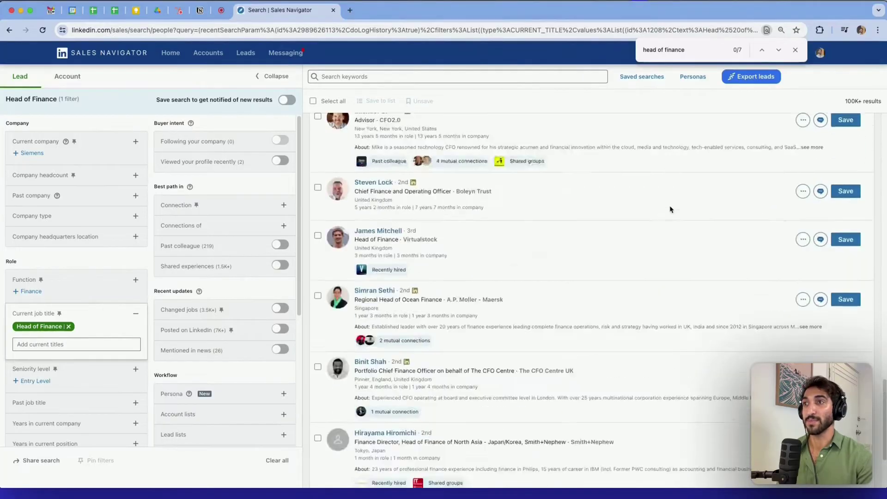
pyautogui.scroll(-5, 670, 209)
pyautogui.click(697, 54)
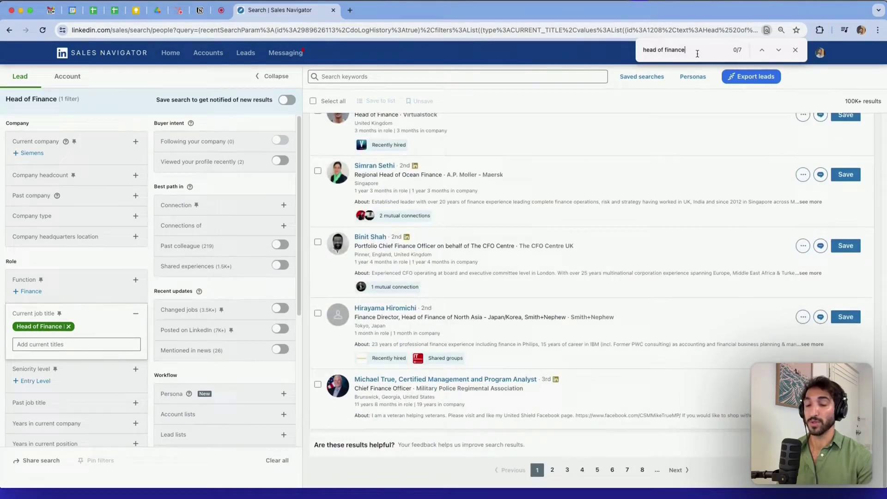
pyautogui.press('Return')
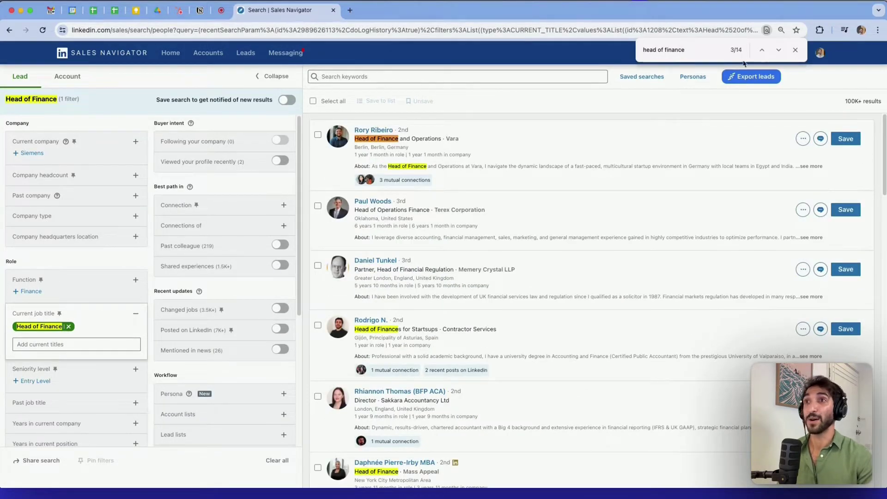
pyautogui.scroll(-4, 603, 178)
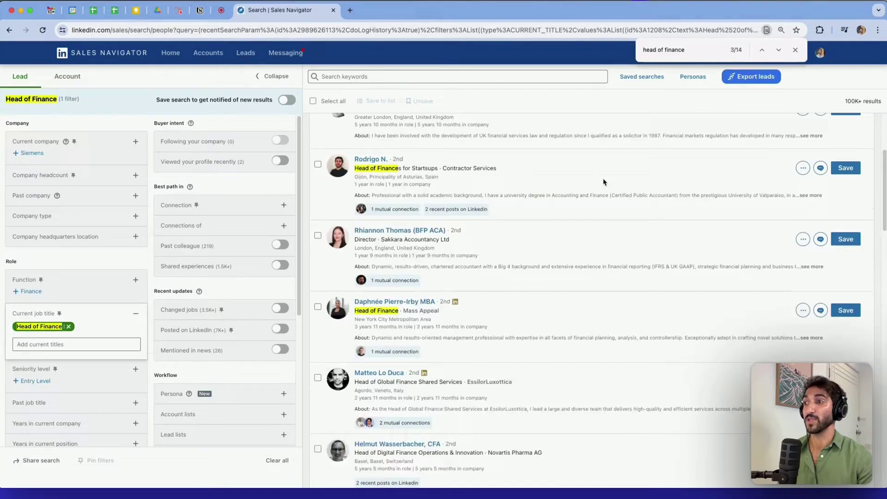
pyautogui.scroll(-4, 587, 192)
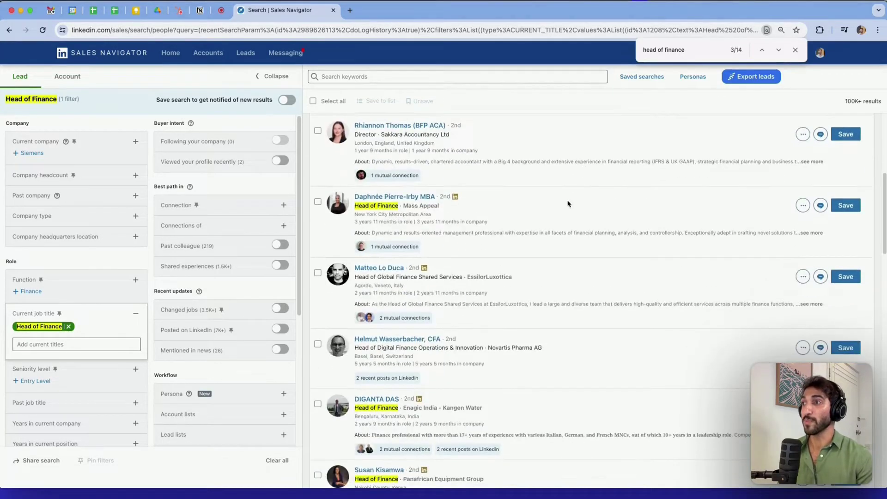
pyautogui.scroll(-5, 485, 211)
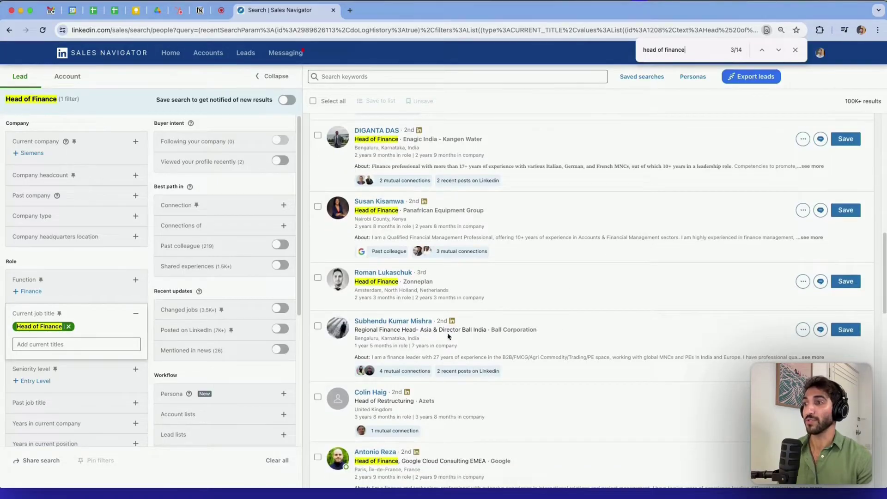
pyautogui.scroll(-1, 448, 337)
pyautogui.scroll(-4, 536, 357)
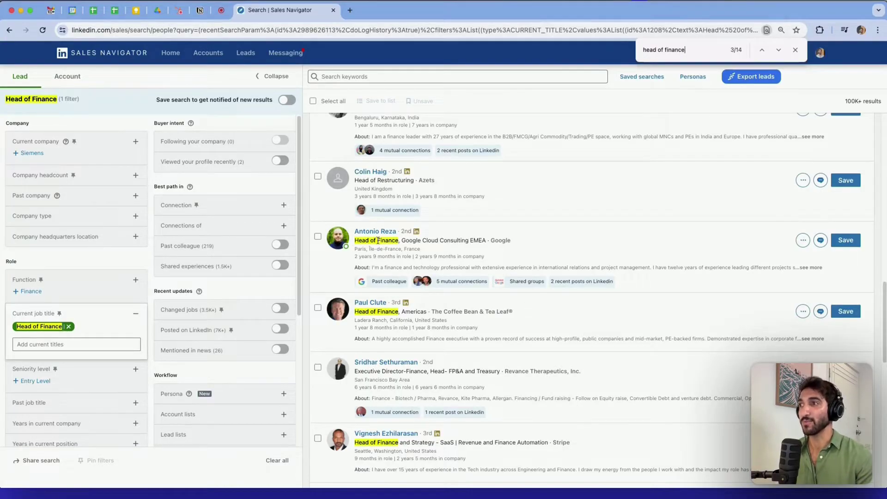
pyautogui.scroll(10, 554, 298)
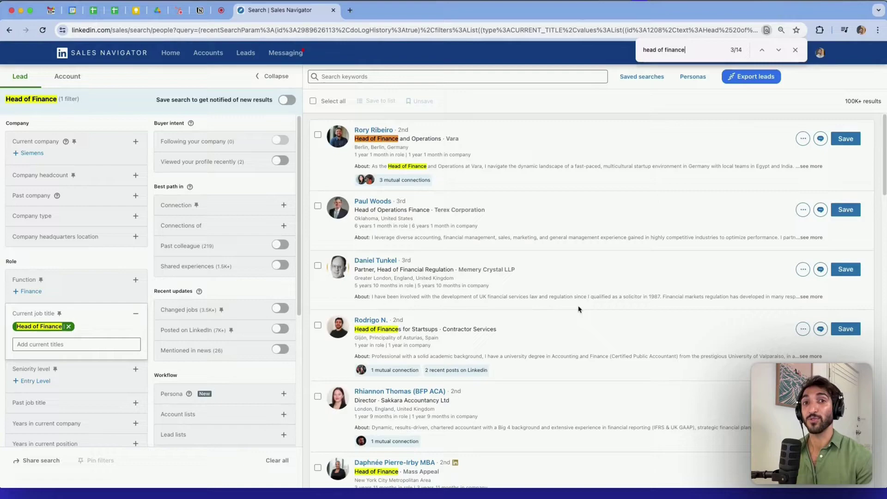
# Step: Replace the title filter with the quoted "head of finance" phrase
pyautogui.click(69, 326)
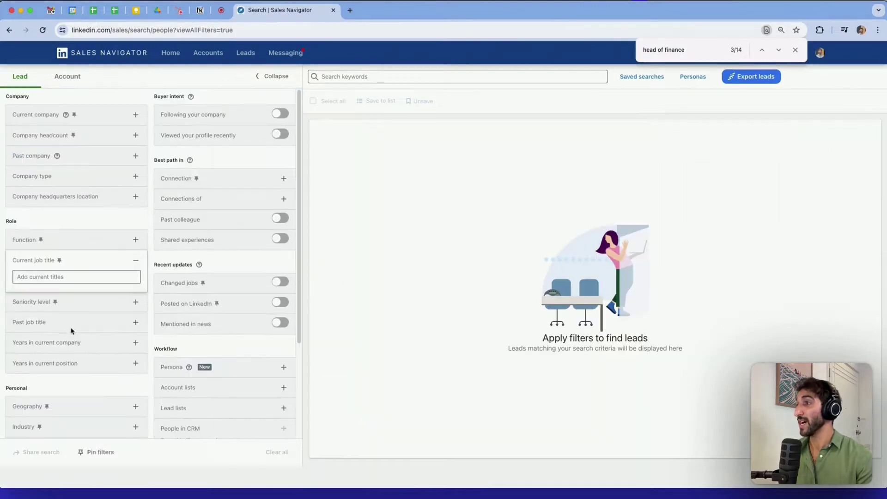
pyautogui.click(71, 278)
pyautogui.write('"head of finance')
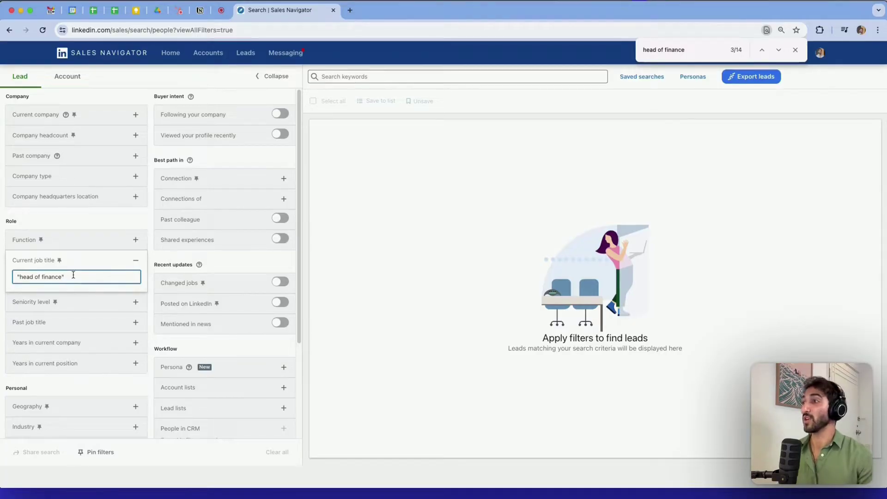
pyautogui.press('Return')
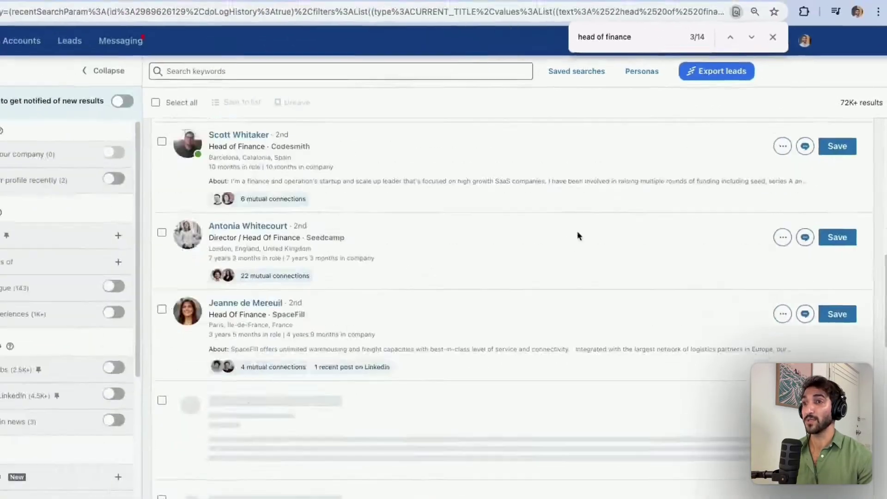
# Step: Refresh the 'head of finance' page-search highlights and scroll through the matching leads
pyautogui.scroll(-5, 410, 316)
pyautogui.scroll(10, 638, 231)
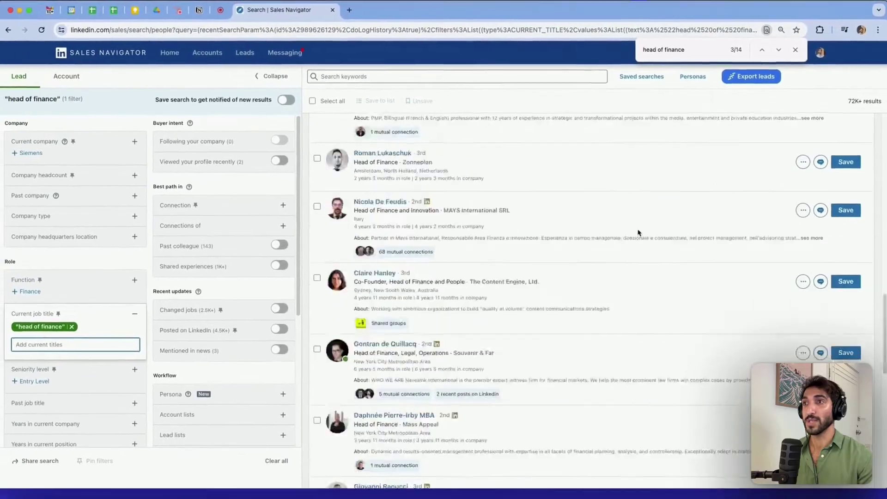
pyautogui.click(698, 47)
pyautogui.press('BackSpace')
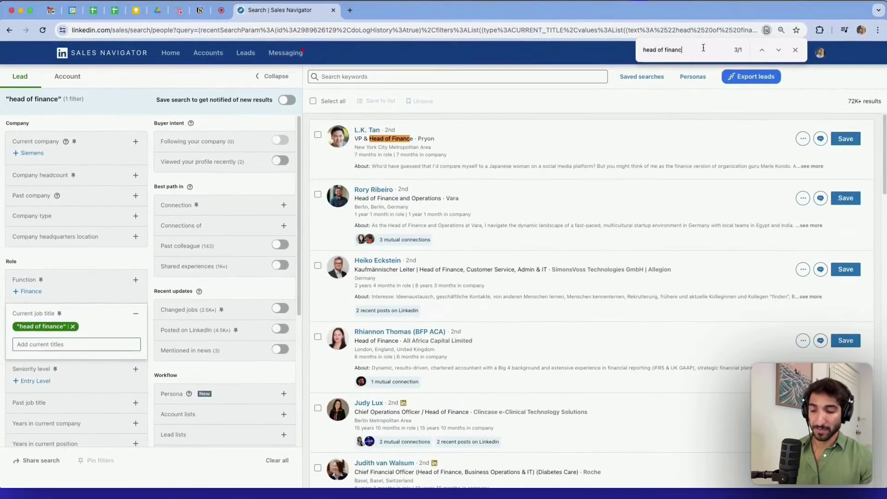
pyautogui.write('e')
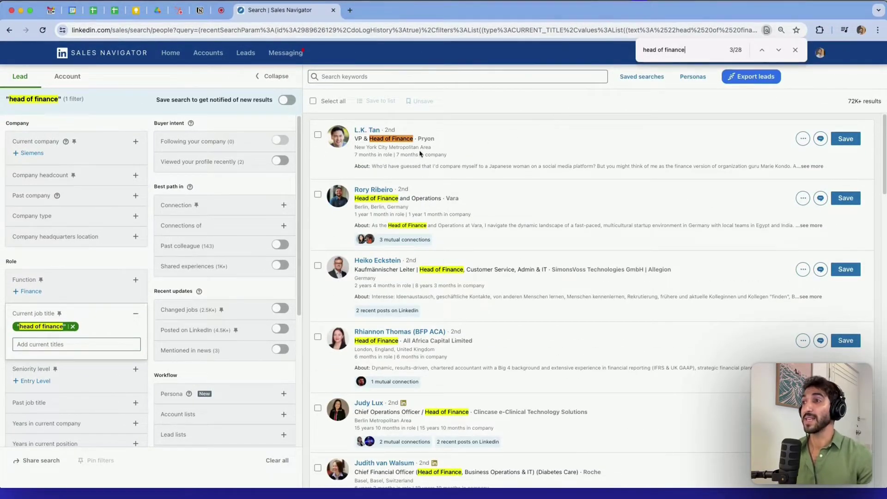
pyautogui.scroll(-5, 607, 167)
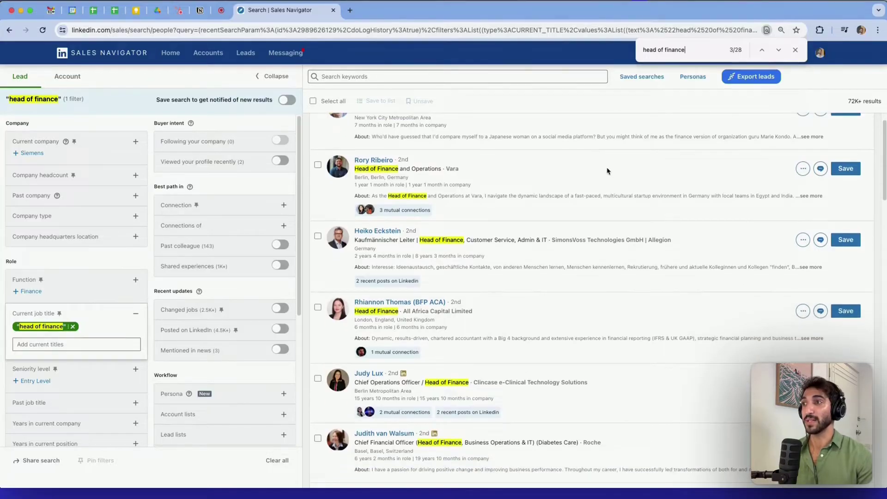
pyautogui.scroll(-10, 624, 203)
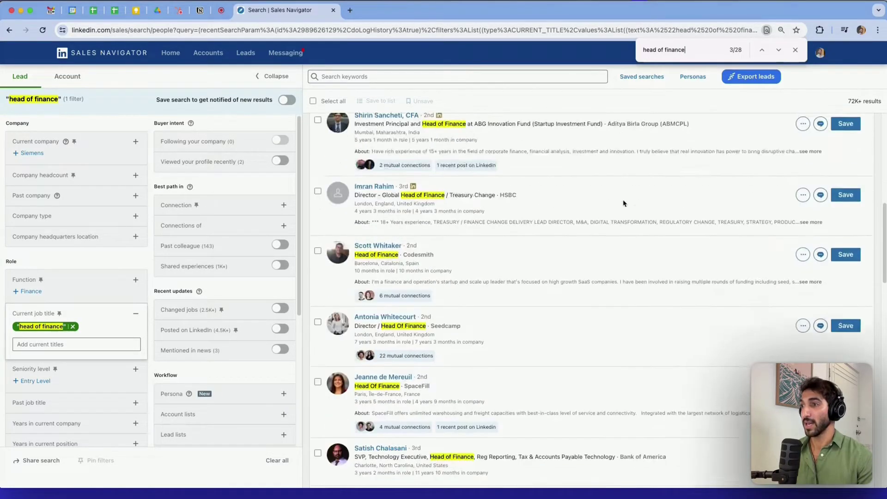
pyautogui.scroll(-10, 623, 203)
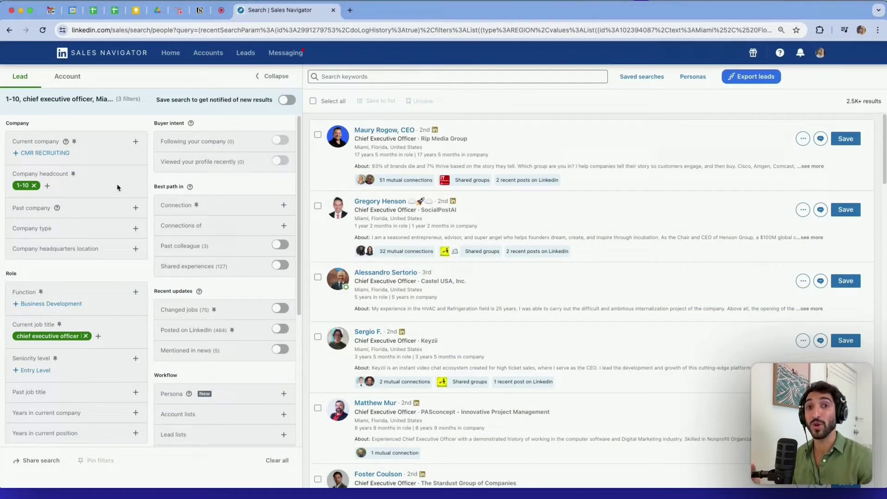
# Step: Scroll the filter panel of the CEO, 1-10 headcount, Miami lead search
pyautogui.scroll(-5, 155, 221)
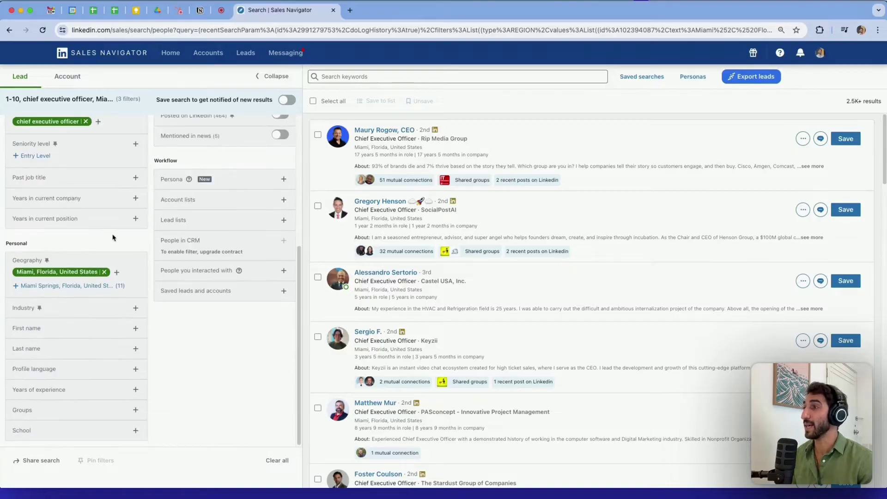
pyautogui.scroll(5, 137, 222)
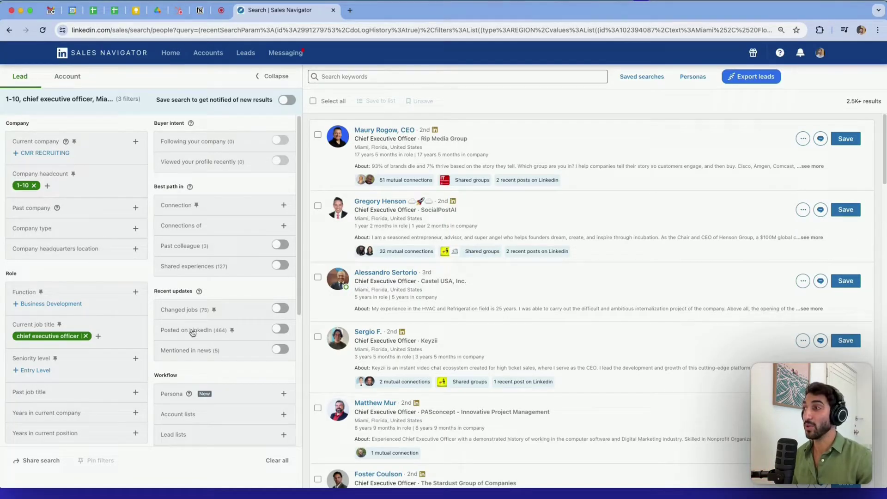
# Step: Replace the chief executive officer title filter with 'chief executive officer NOT assistant'
pyautogui.click(99, 338)
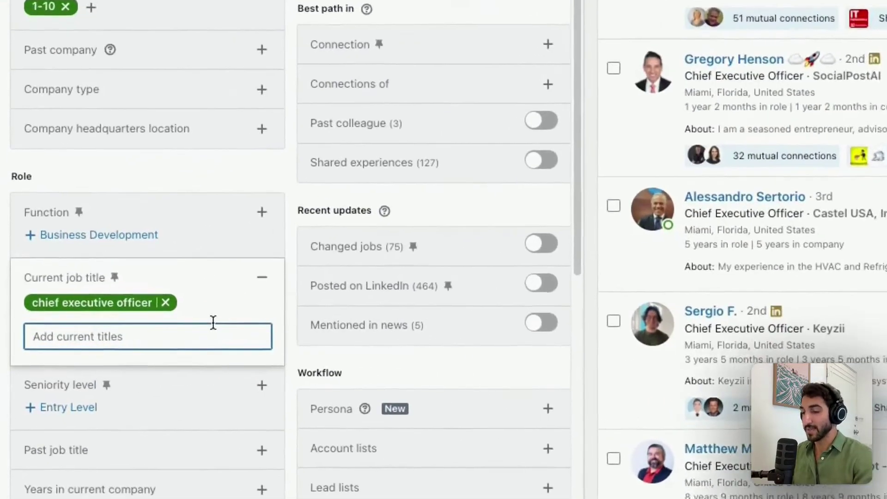
pyautogui.write('chief ex')
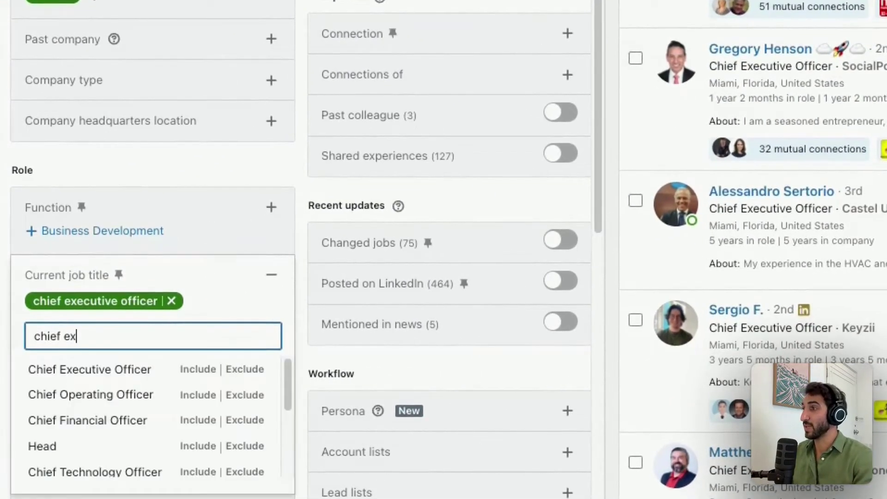
pyautogui.write('ecu')
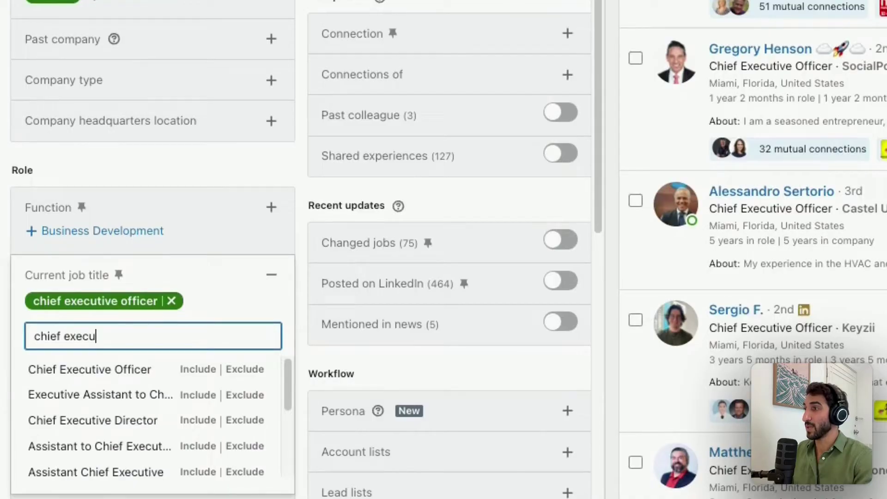
pyautogui.write('tive officer N')
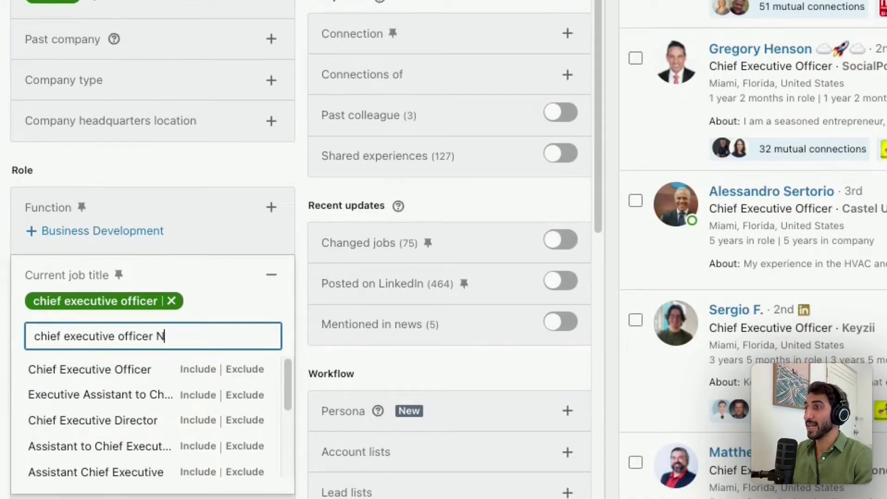
pyautogui.write('OT assistant')
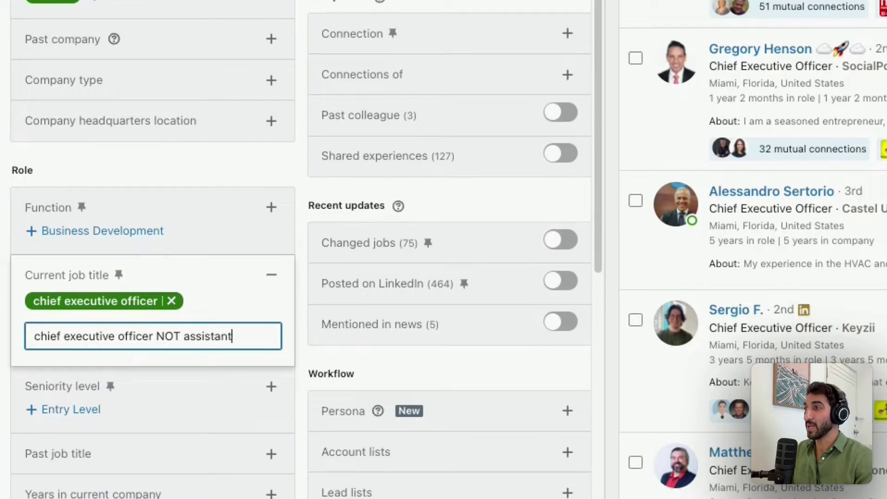
pyautogui.hotkey('ctrl', 'a')
pyautogui.press('super+c')
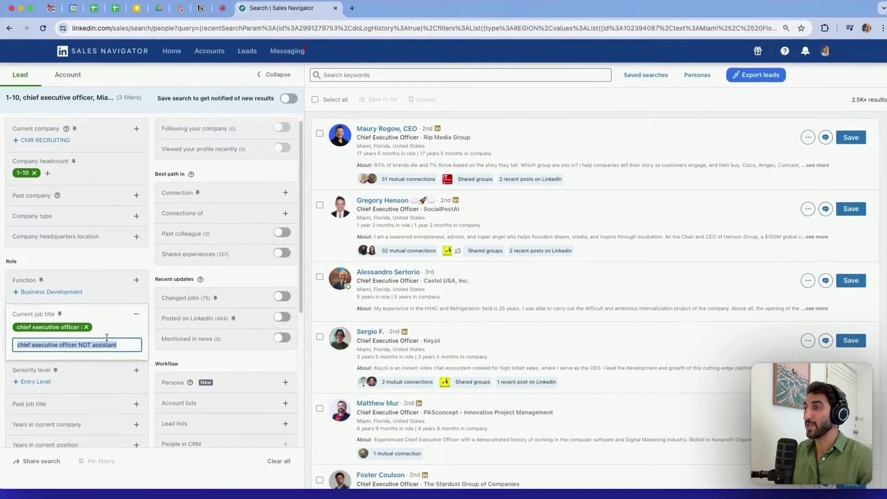
pyautogui.click(86, 327)
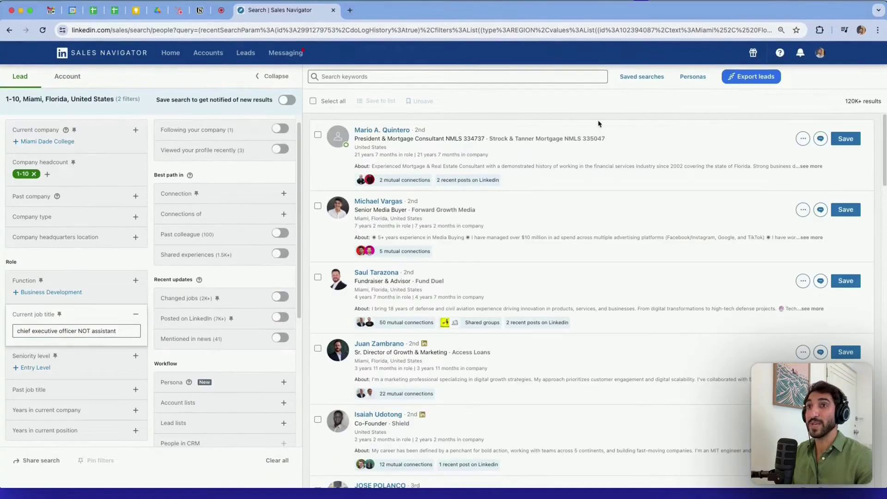
pyautogui.click(126, 331)
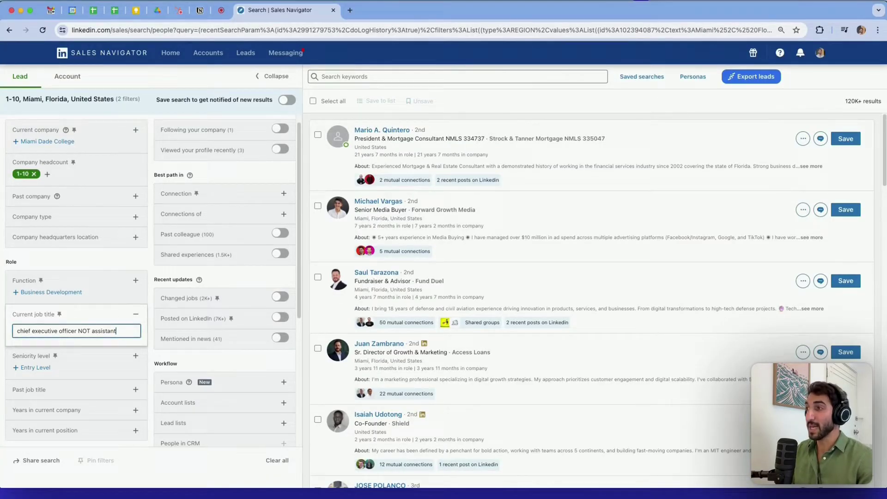
pyautogui.press('Return')
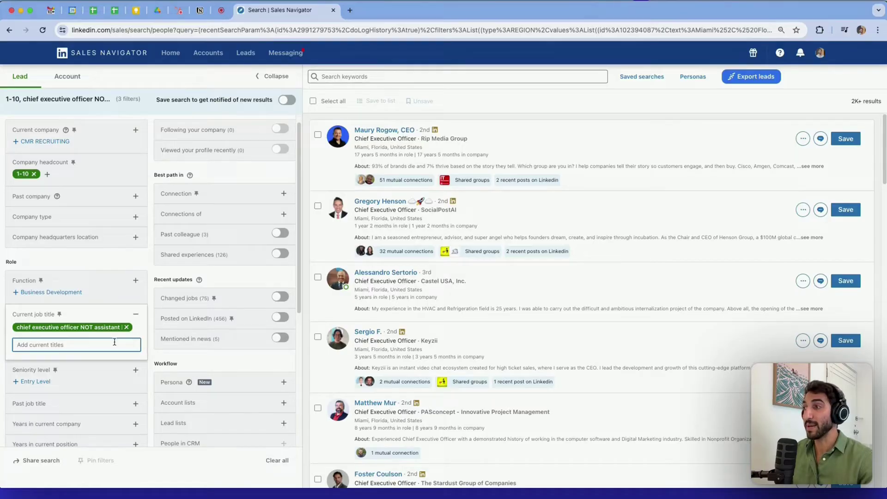
# Step: Paste the title query and extend it with NOT freelancer NOT consultant
pyautogui.press('super+v')
pyautogui.write('NOT')
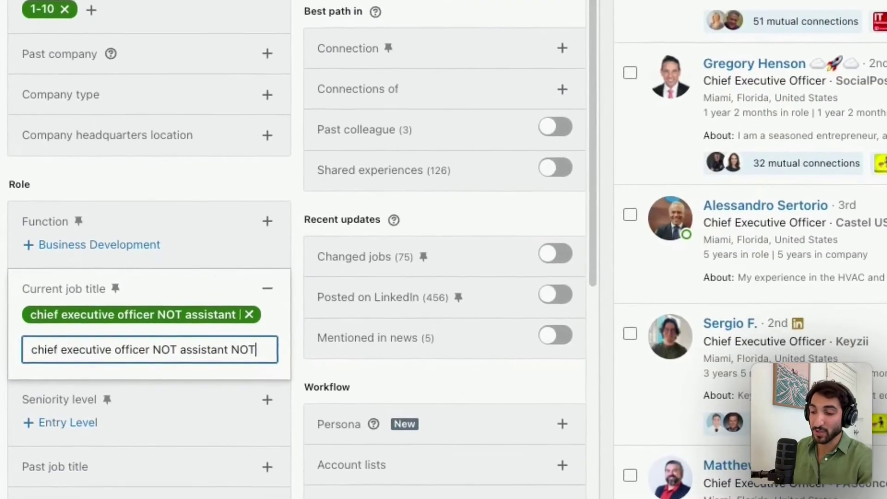
pyautogui.write(' freelancer')
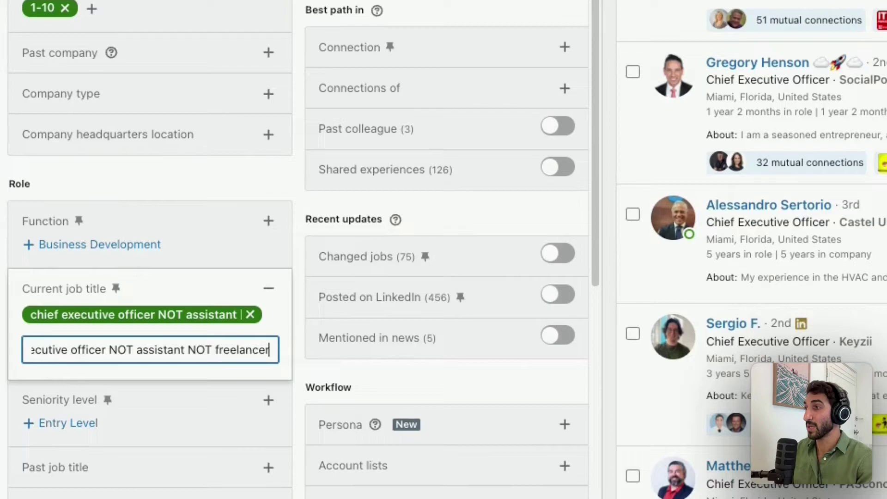
pyautogui.write(' NOT consuls')
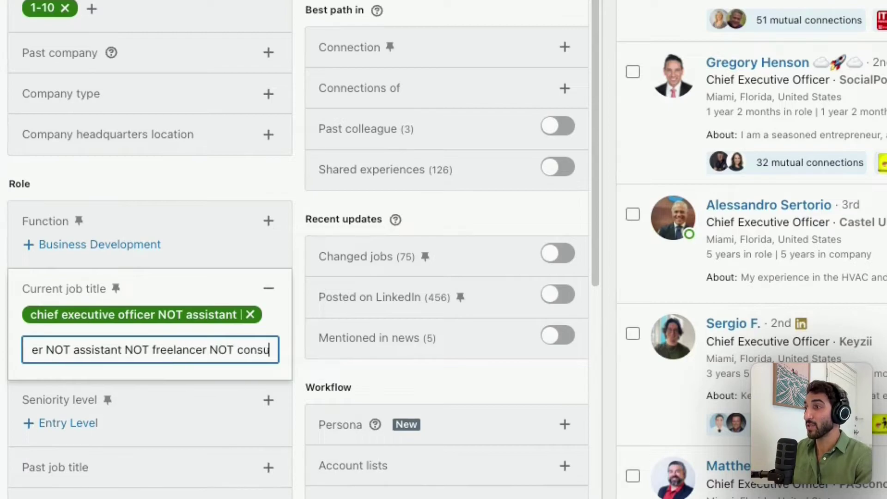
pyautogui.write('tan')
pyautogui.press('BackSpace')
pyautogui.press('BackSpace')
pyautogui.press('BackSpace')
pyautogui.press('BackSpace')
pyautogui.write('ta')
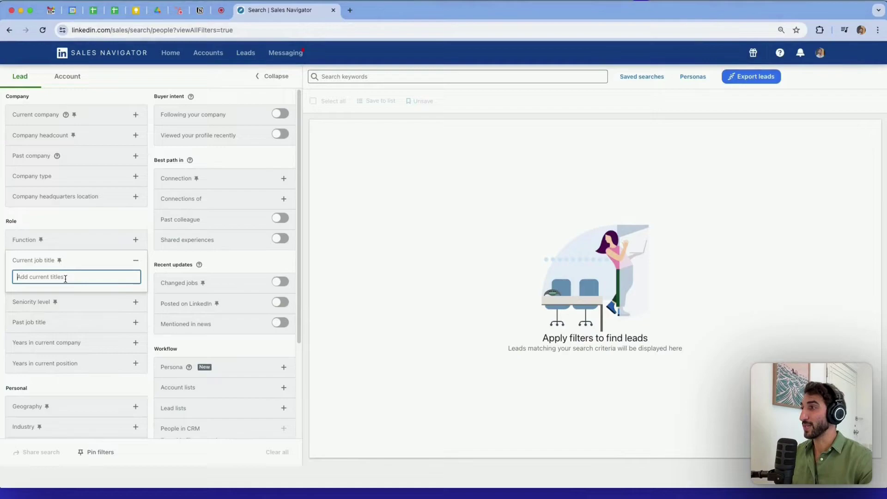
# Step: Apply the "CEO" OR "Founder" OR "Managing Director" title query, returning 10M+ leads
pyautogui.write('"')
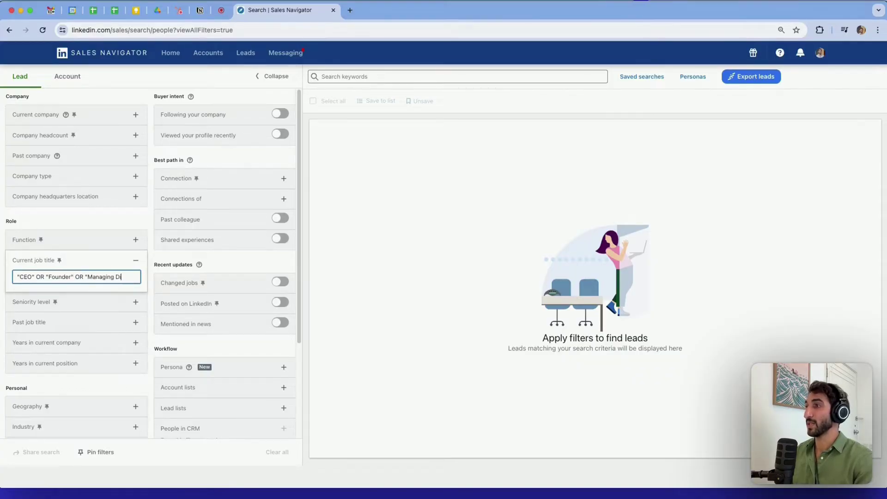
pyautogui.write('tor"')
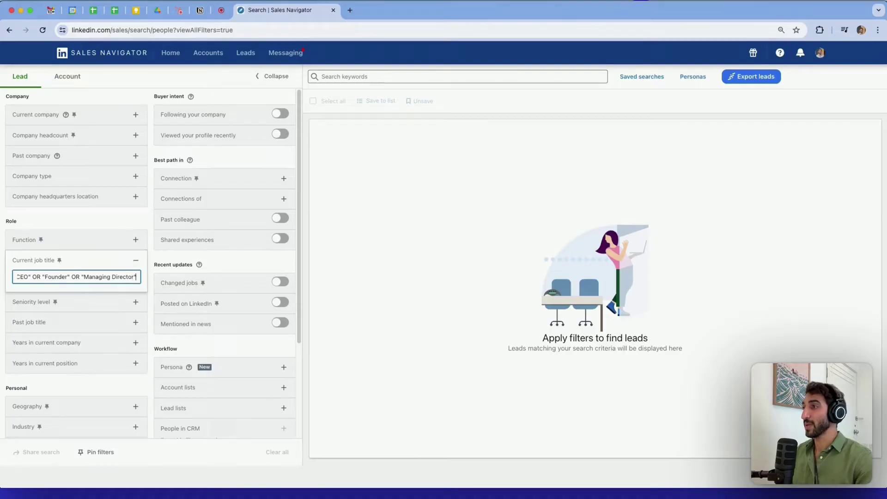
pyautogui.press('Return')
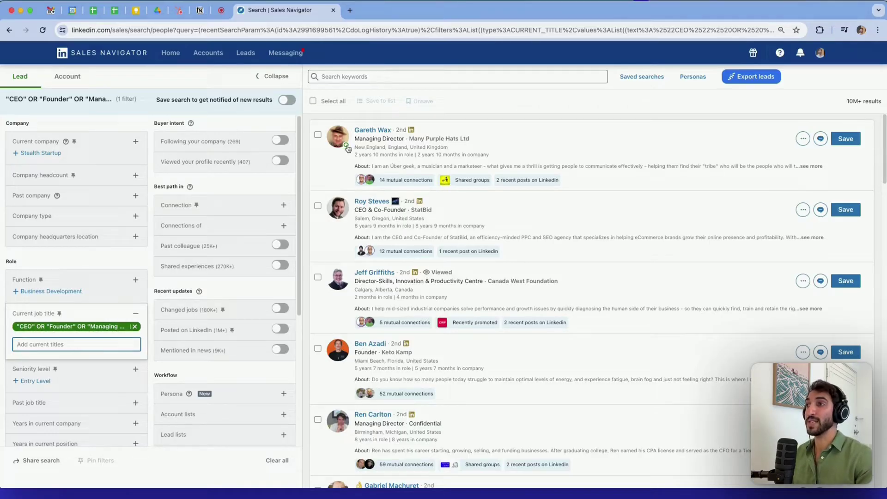
pyautogui.scroll(-1, 555, 238)
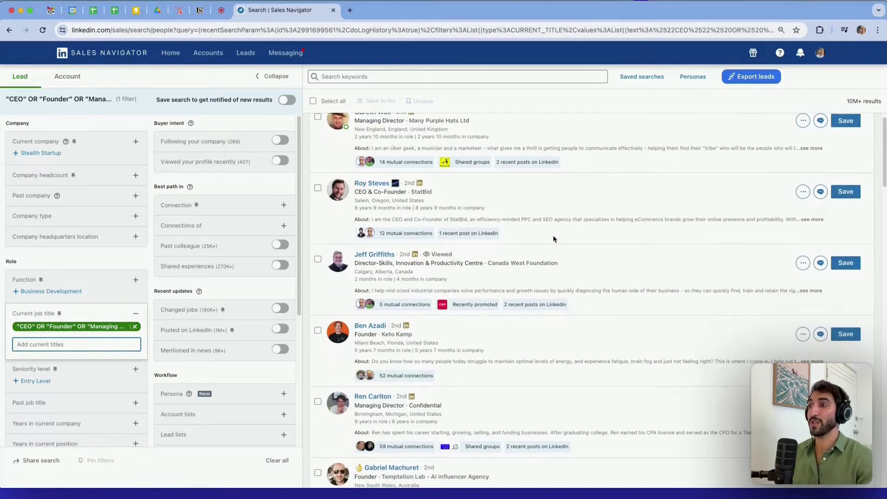
pyautogui.scroll(-5, 429, 349)
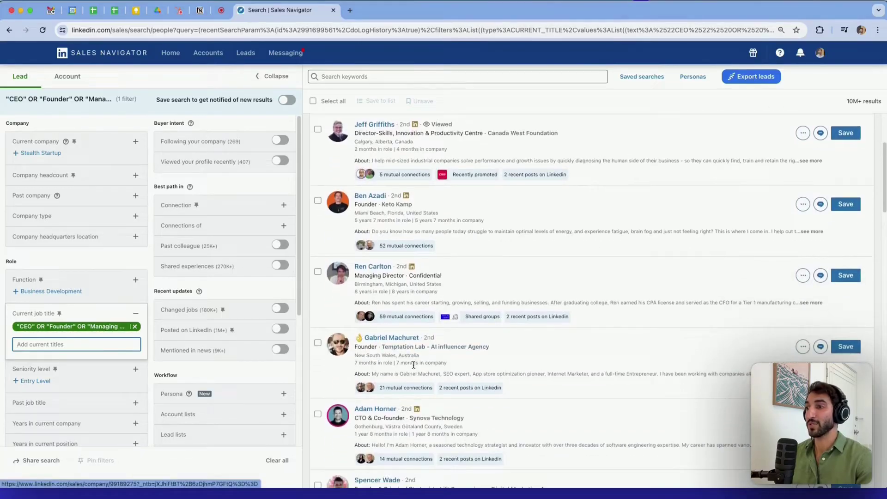
pyautogui.scroll(5, 473, 353)
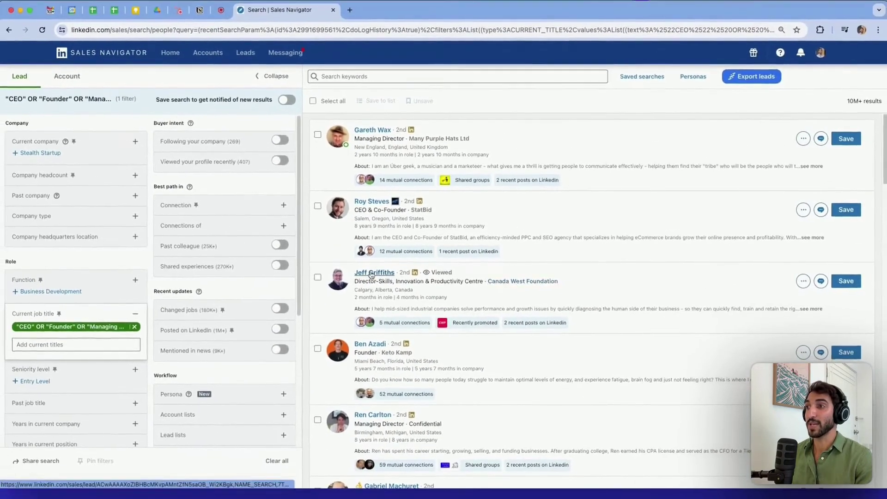
pyautogui.click(614, 304)
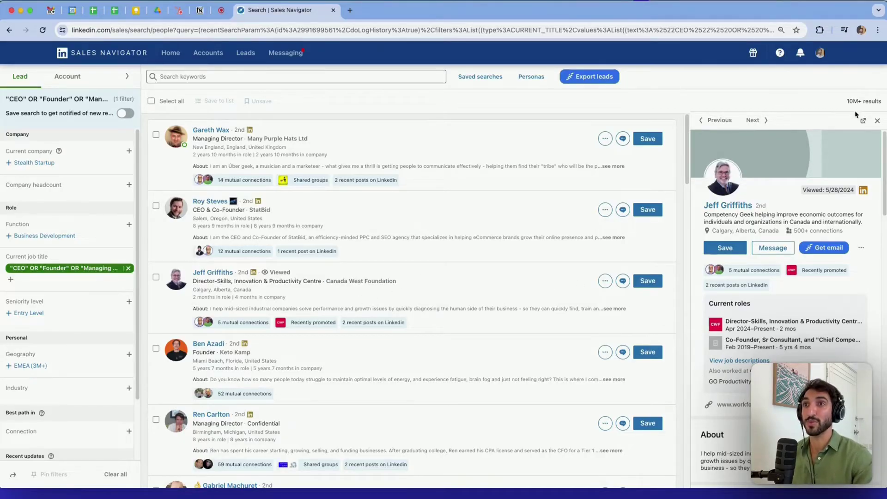
pyautogui.click(877, 120)
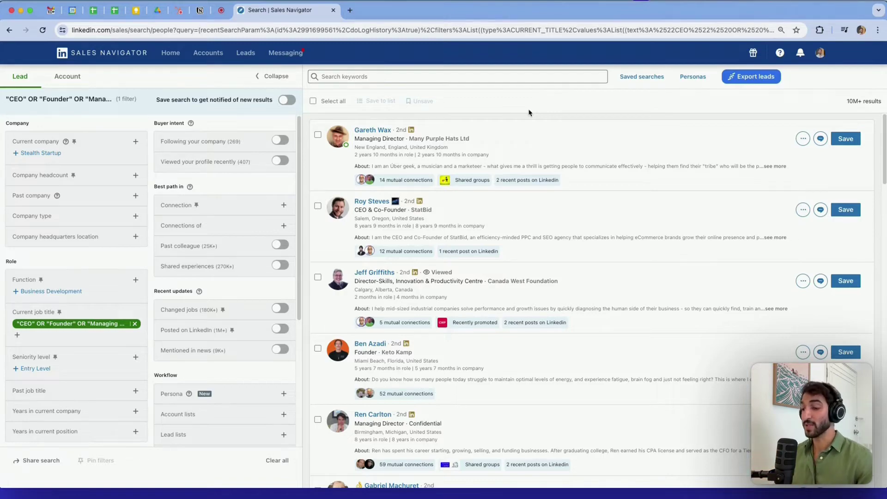
# Step: Run a keyword search for crypto
pyautogui.click(456, 77)
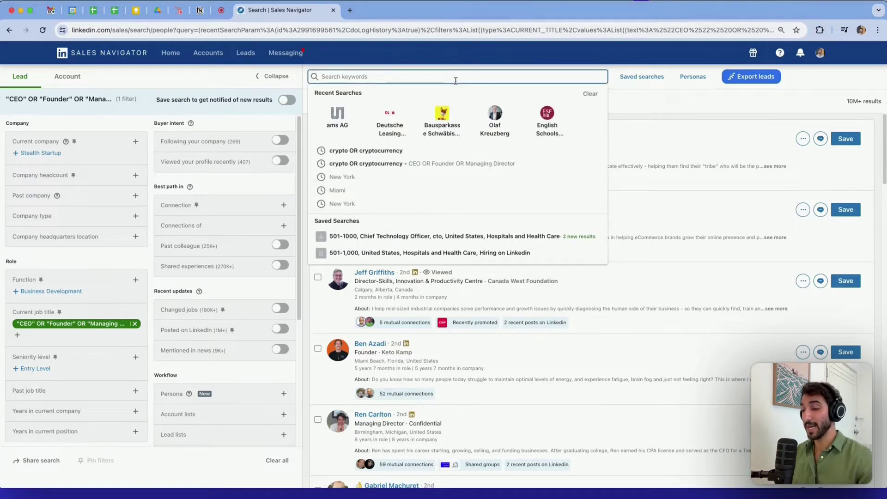
pyautogui.write('crypto')
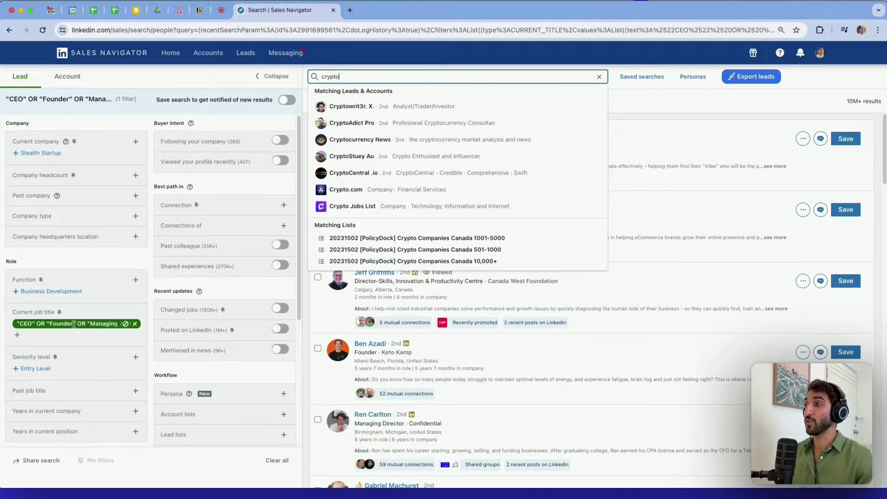
pyautogui.press('Return')
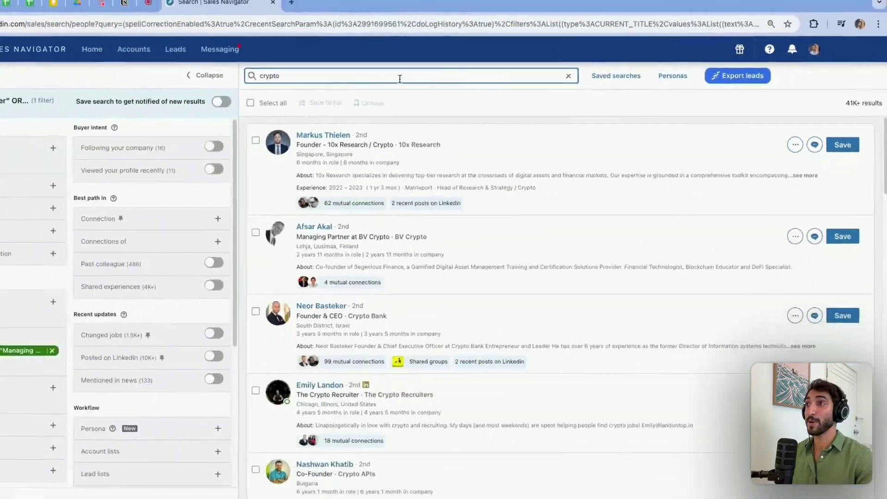
# Step: Extend the keywords to crypto OR cryptocurrency and rerun the search
pyautogui.click(400, 79)
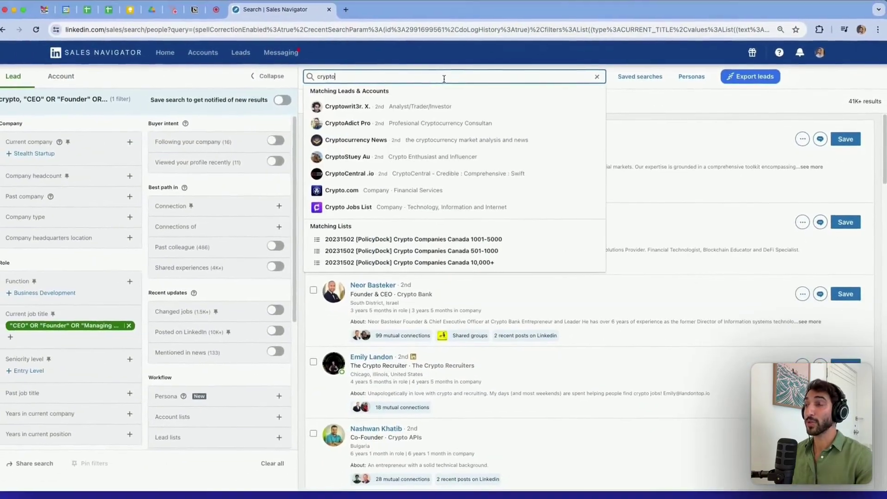
pyautogui.write('OR cryp')
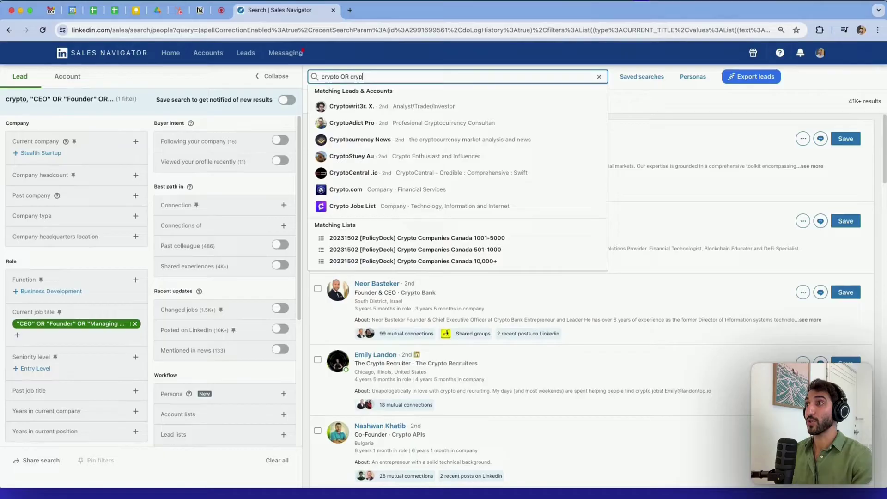
pyautogui.write('tocurrency')
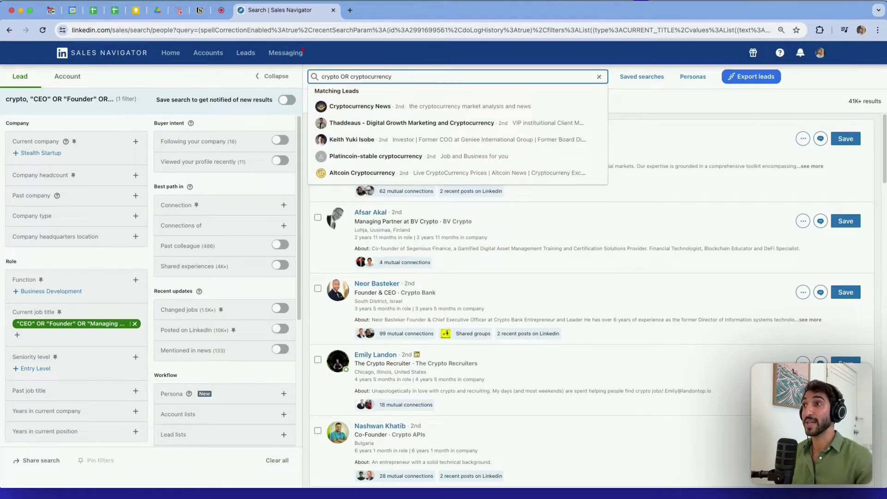
pyautogui.press('Return')
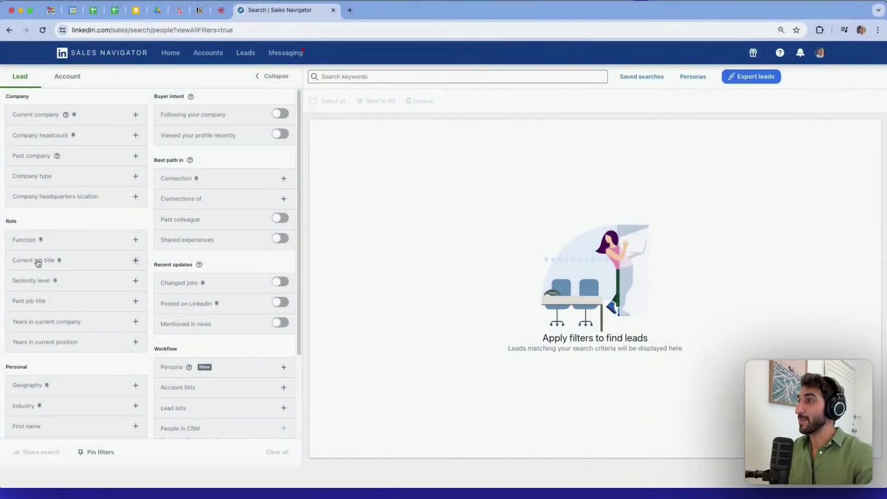
# Step: Apply 'Sales AND Marketing' as the current job title filter and scroll through the resulting leads
pyautogui.click(92, 266)
pyautogui.write('S')
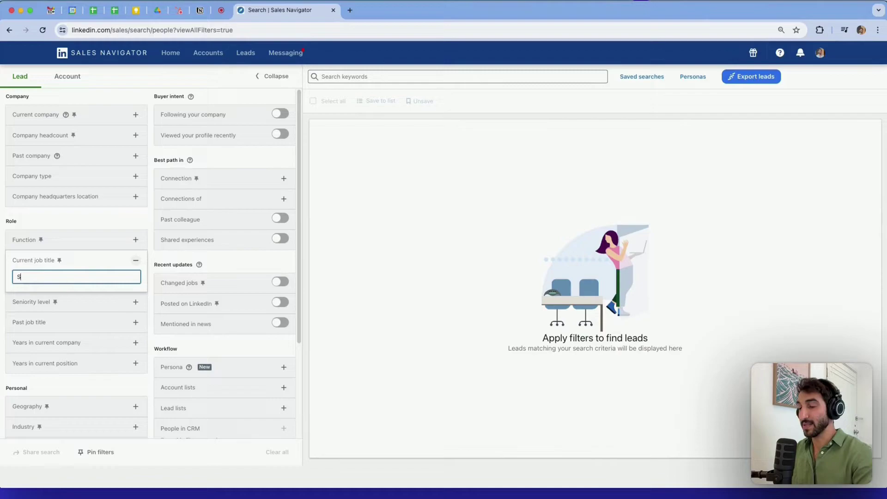
pyautogui.write('ales AND M')
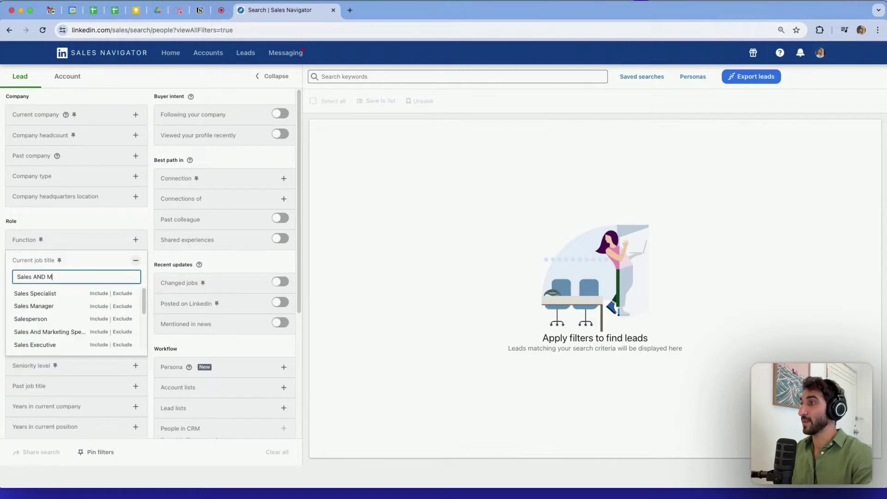
pyautogui.write('arketing')
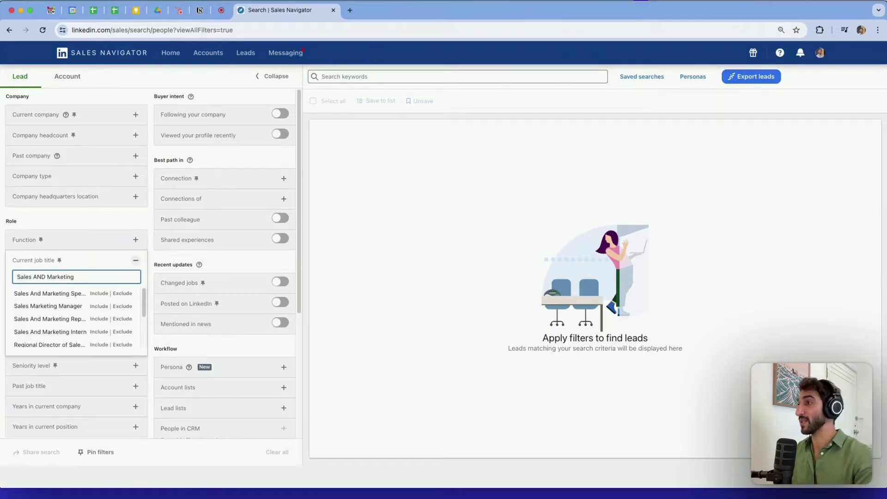
pyautogui.press('Return')
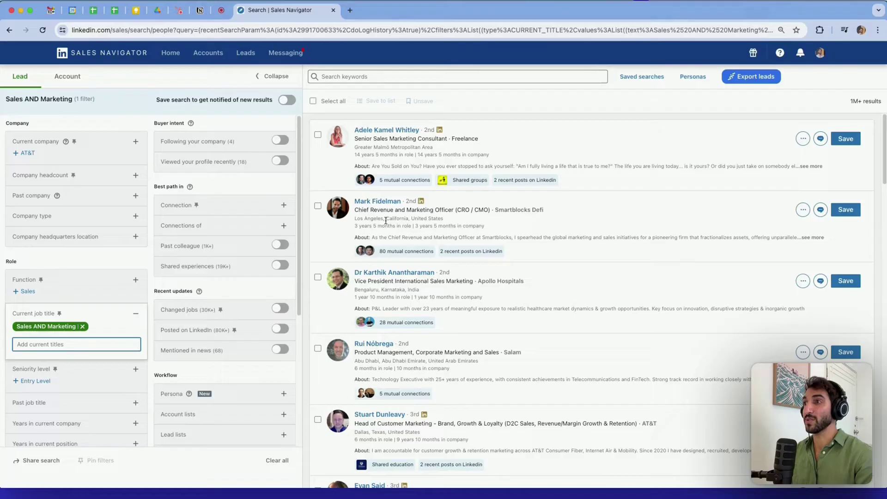
pyautogui.scroll(-1, 520, 226)
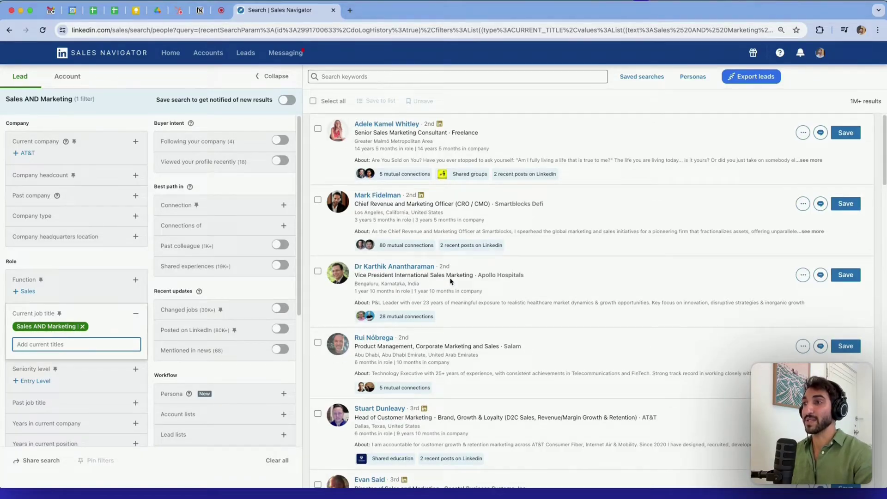
pyautogui.scroll(-1, 486, 286)
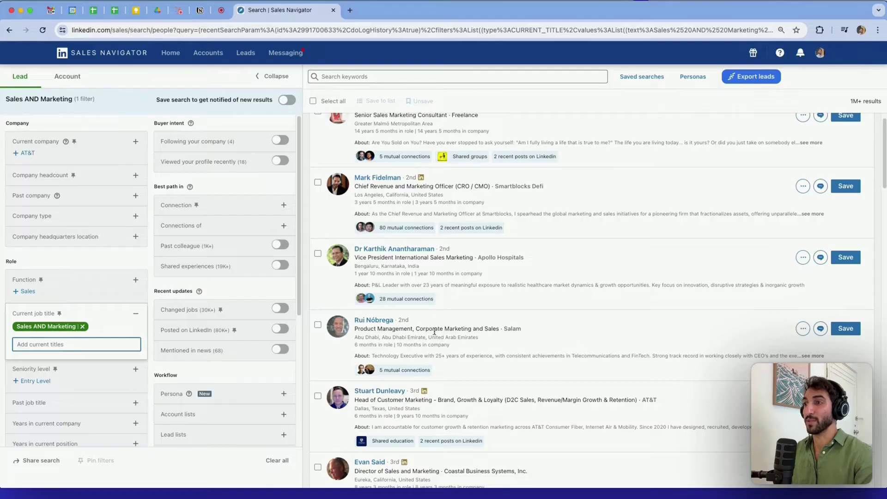
pyautogui.scroll(-2, 490, 337)
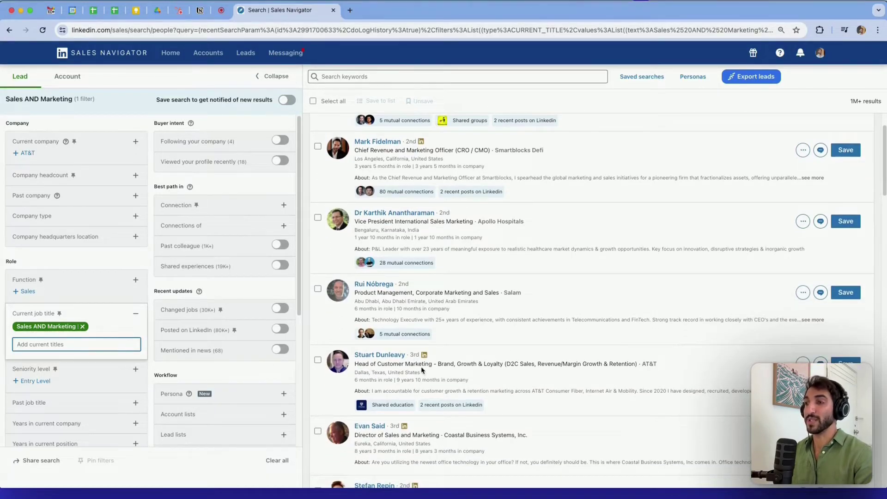
pyautogui.scroll(-3, 586, 391)
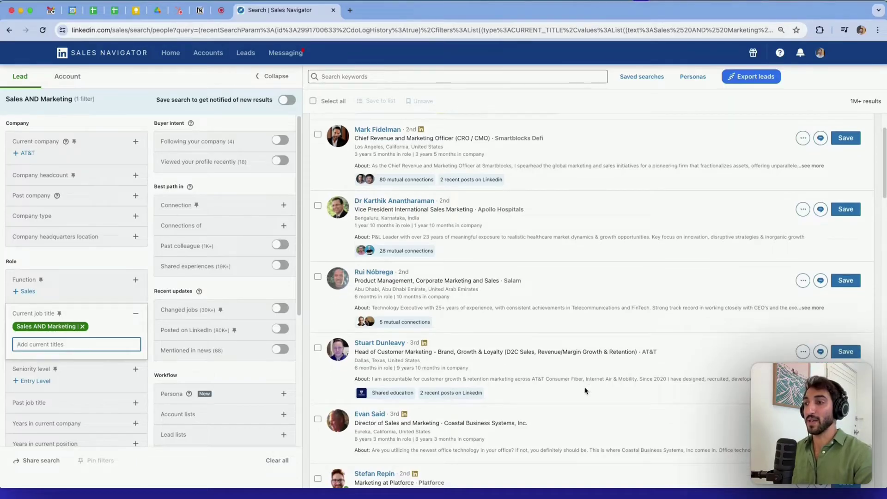
pyautogui.scroll(-1, 586, 391)
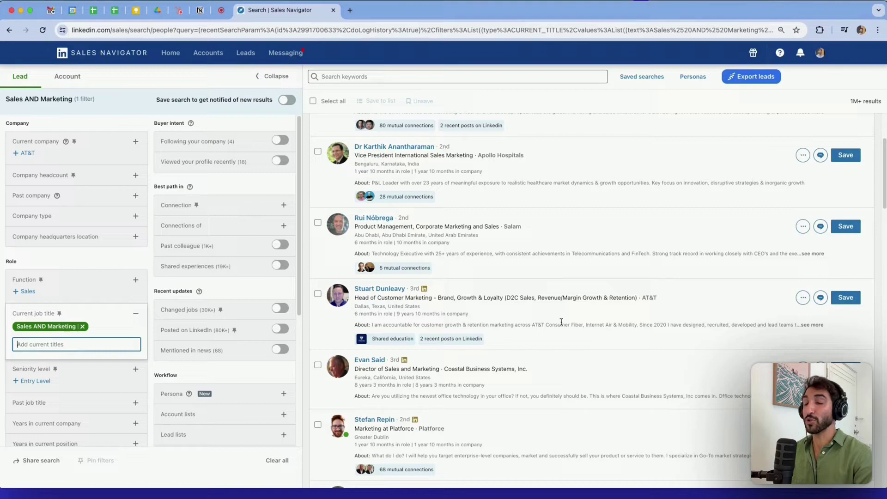
pyautogui.scroll(6, 561, 322)
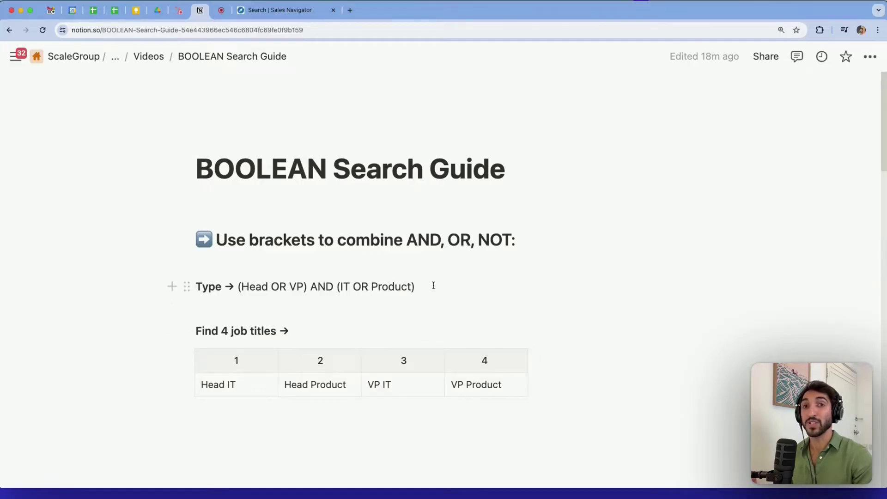
# Step: Select the (Head OR VP) AND (IT OR Product) example in Notion and return to Sales Navigator
pyautogui.moveTo(416, 288); pyautogui.dragTo(240, 294)
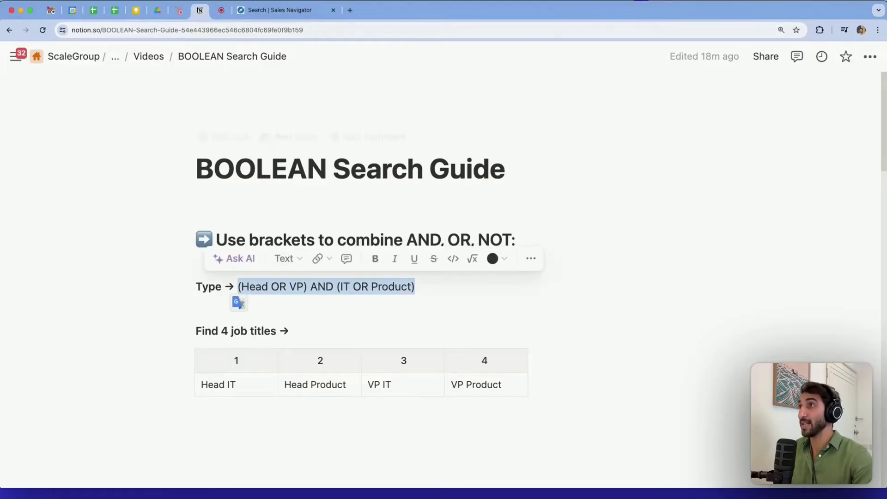
pyautogui.click(265, 11)
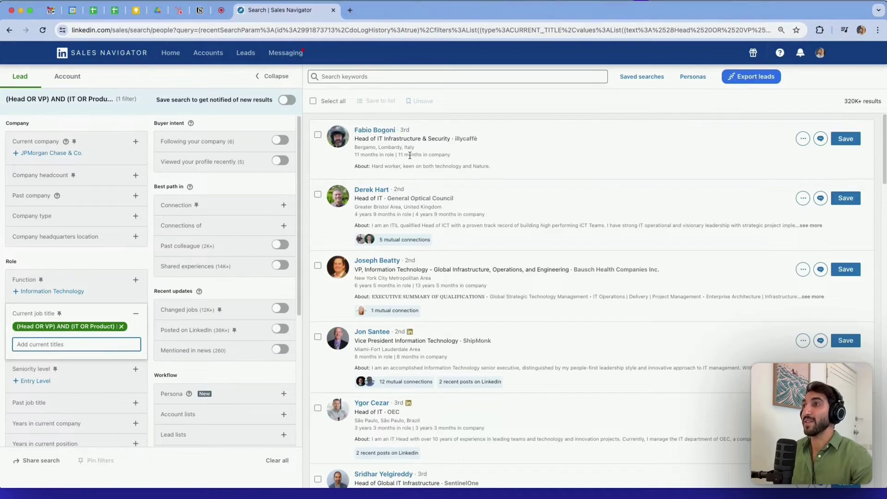
# Step: Browse to page 5 of the (Head OR VP) AND (IT OR Product) leads, then go back to the Notion guide
pyautogui.scroll(-1, 470, 252)
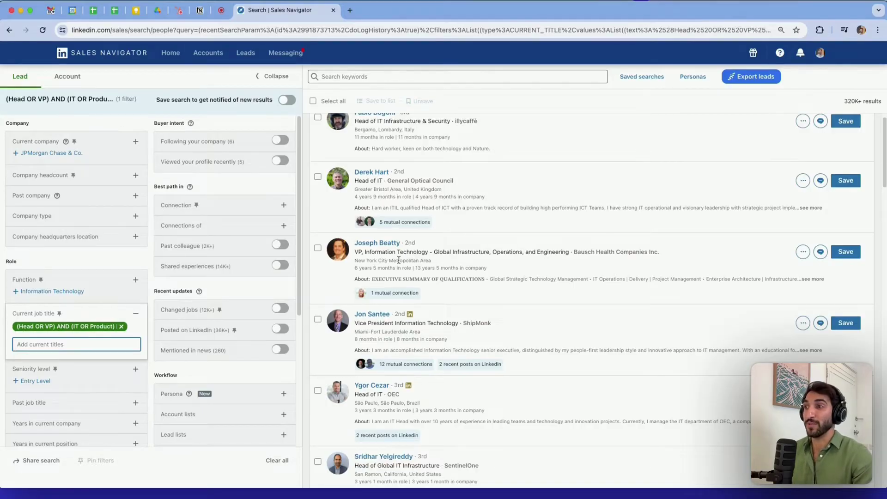
pyautogui.scroll(-1, 398, 261)
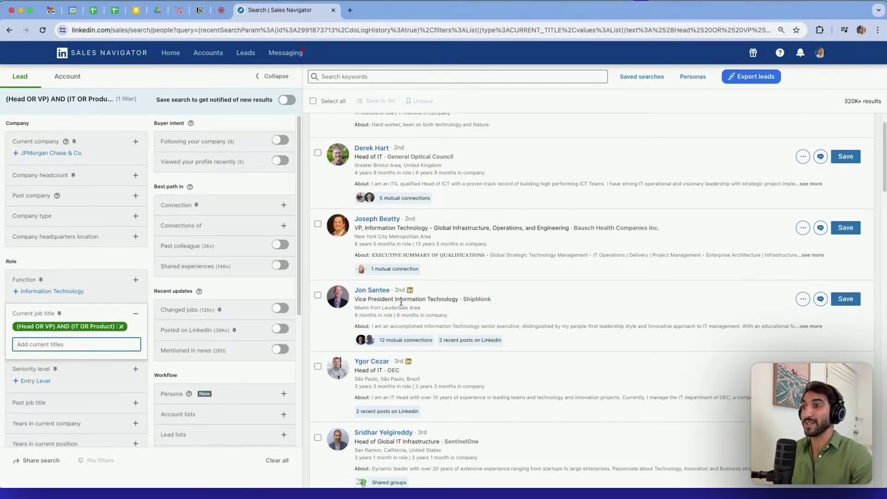
pyautogui.scroll(-1, 429, 299)
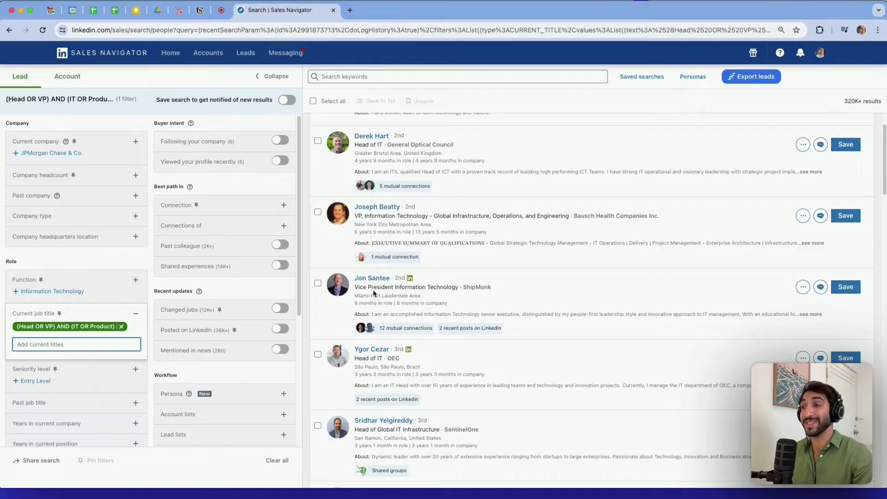
pyautogui.scroll(-12, 451, 336)
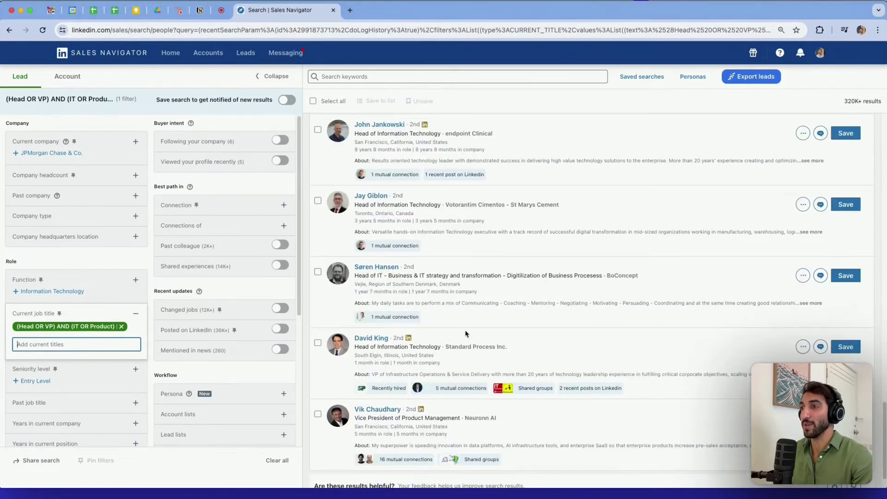
pyautogui.scroll(-3, 400, 348)
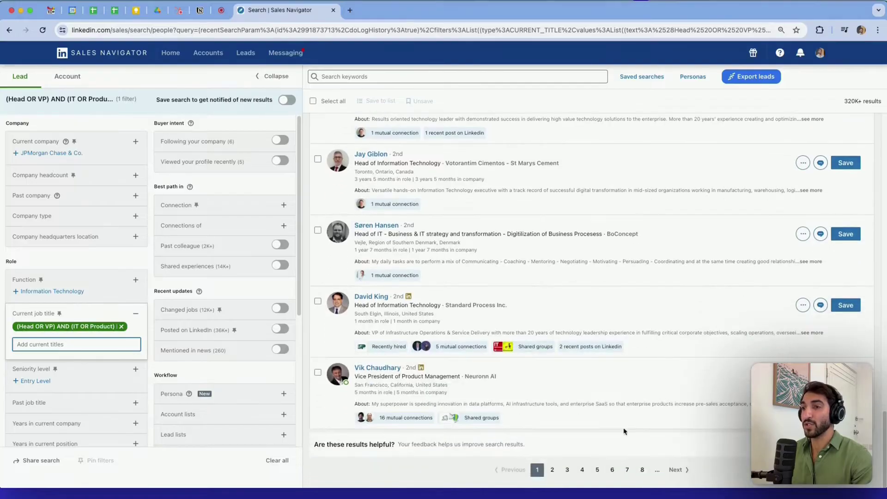
pyautogui.click(599, 469)
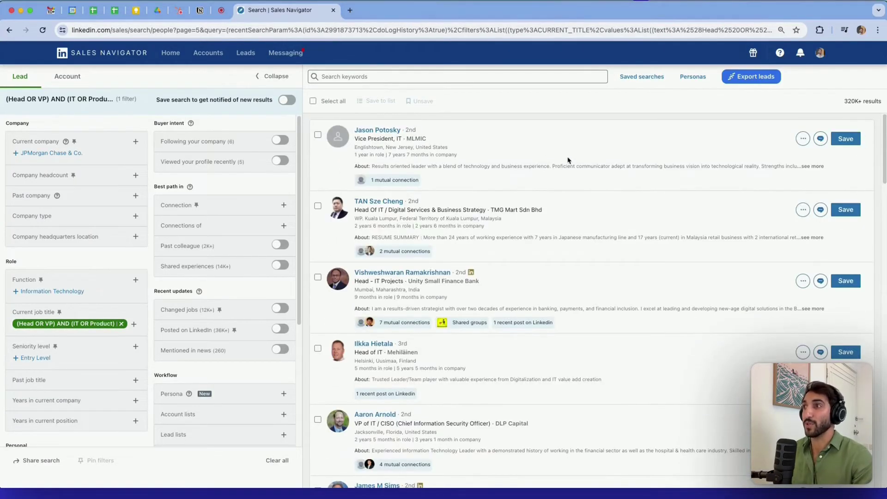
pyautogui.scroll(-2, 578, 250)
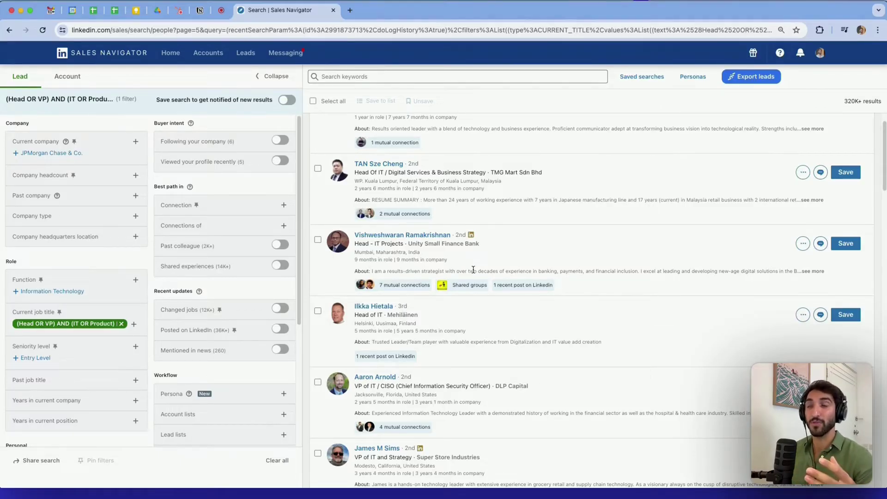
pyautogui.press('super+8')
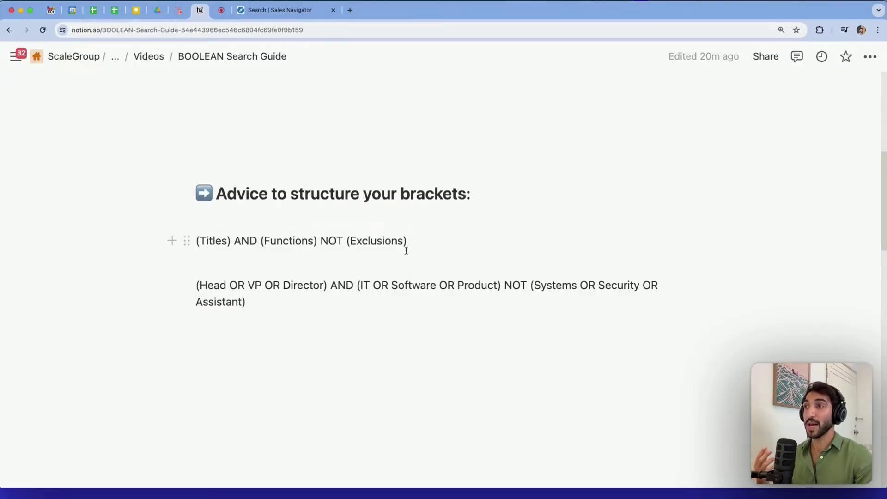
# Step: Select the full (Head OR VP OR Director) AND (IT OR Software OR Product) NOT (Systems OR Security OR Assistant) line in Notion
pyautogui.moveTo(271, 303); pyautogui.dragTo(192, 283)
pyautogui.press('super+c')
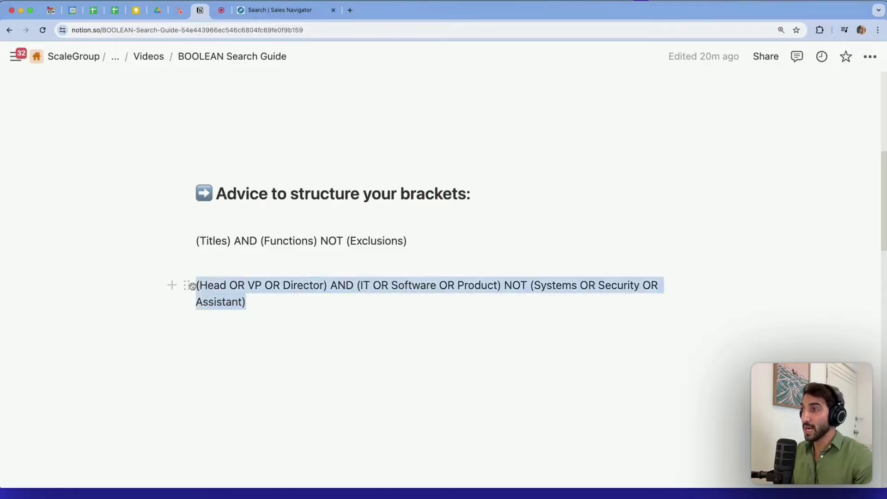
pyautogui.click(277, 10)
pyautogui.click(122, 324)
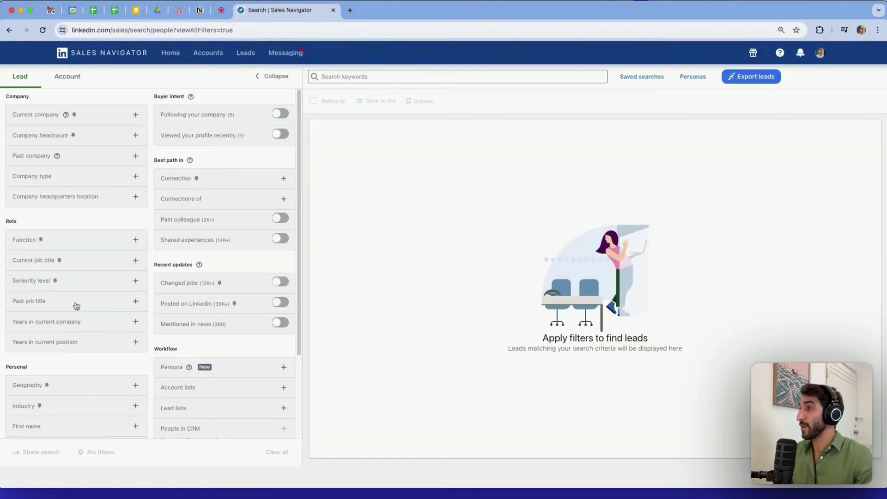
pyautogui.click(41, 266)
pyautogui.press('super+v')
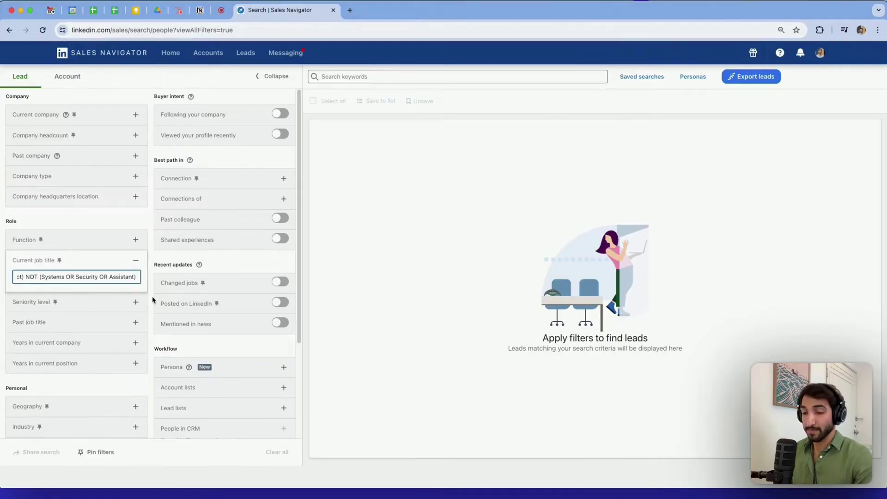
pyautogui.press('Return')
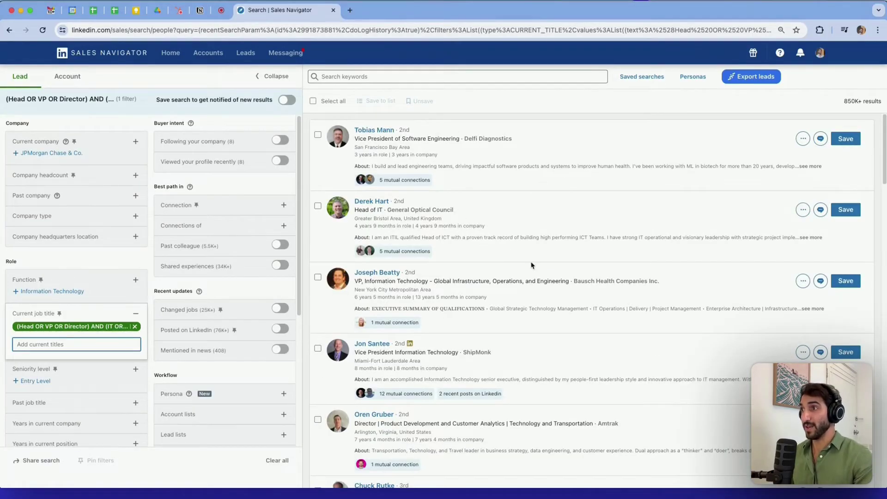
pyautogui.scroll(-7, 527, 295)
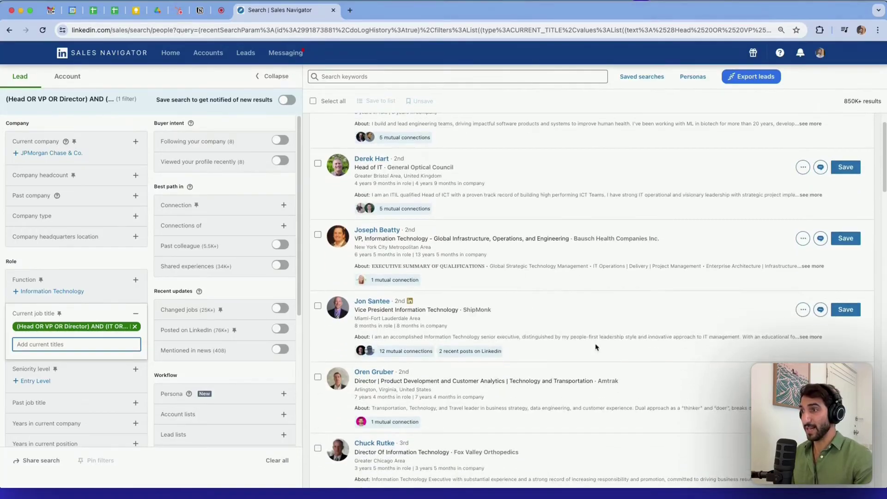
pyautogui.scroll(-12, 556, 353)
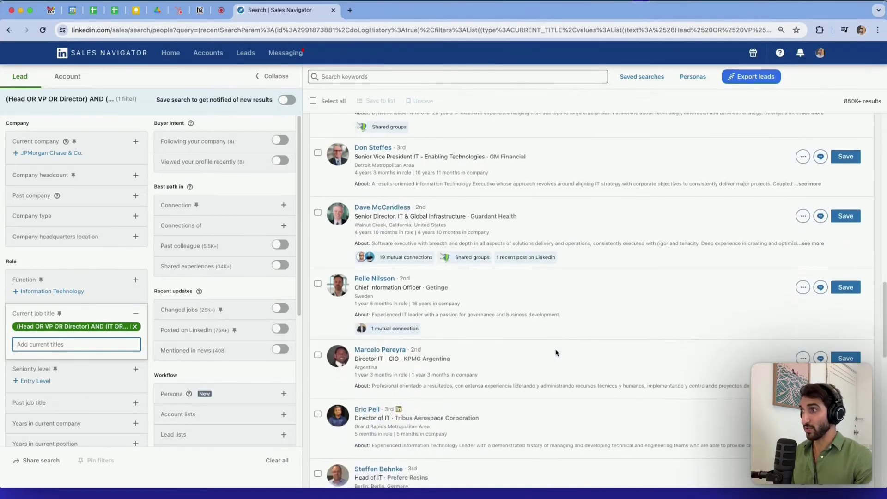
pyautogui.scroll(-4, 518, 344)
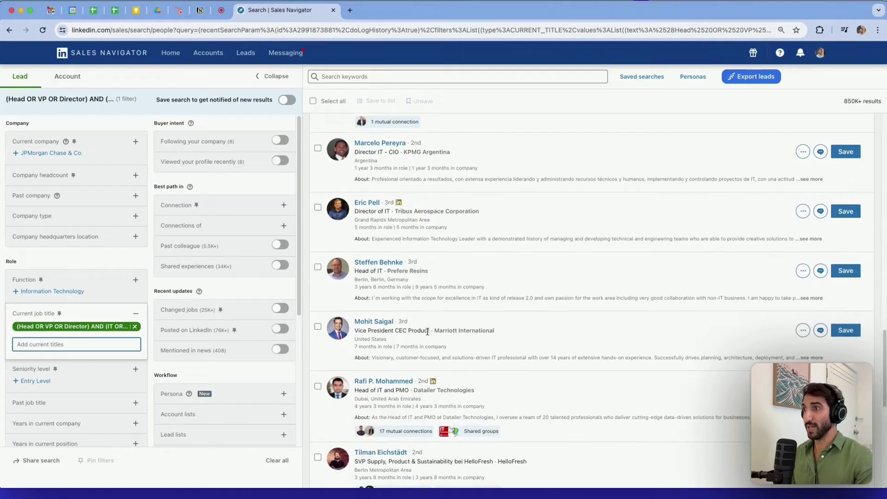
pyautogui.scroll(-3, 475, 334)
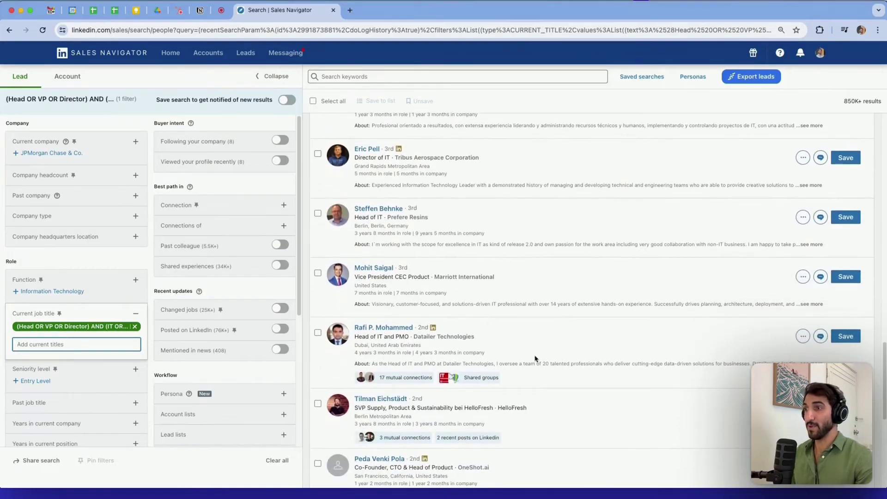
pyautogui.scroll(-5, 563, 372)
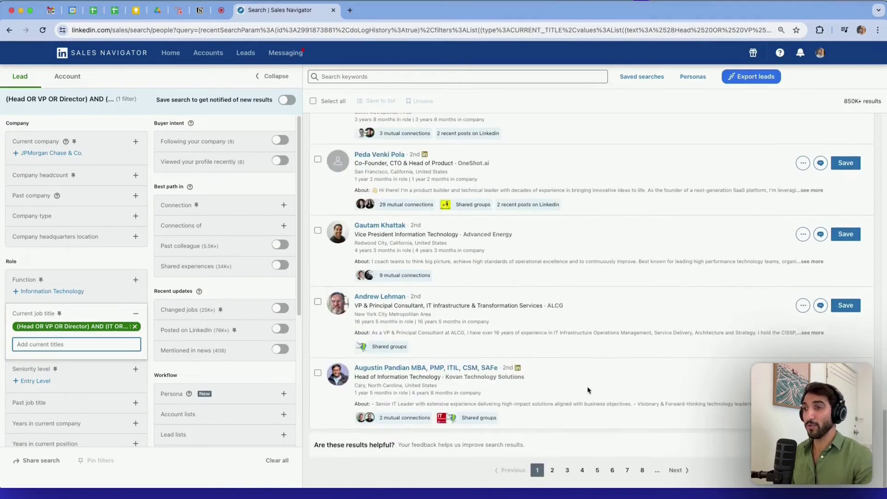
pyautogui.click(644, 468)
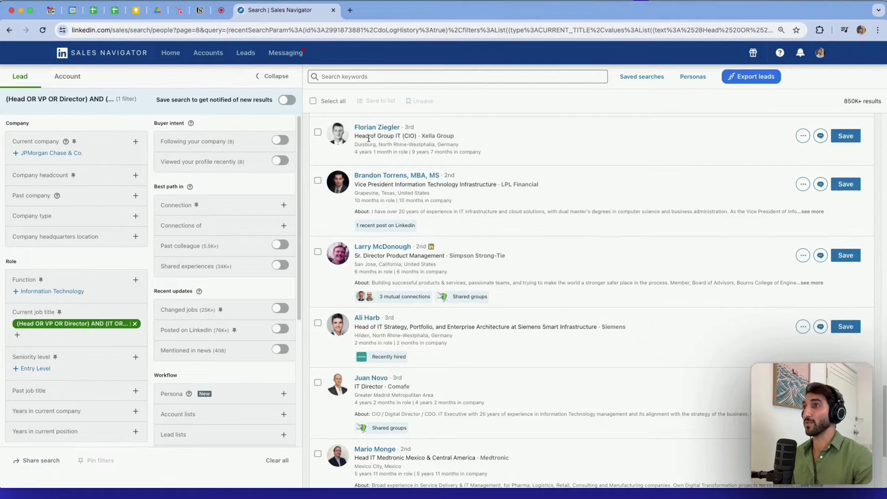
pyautogui.scroll(-1, 560, 231)
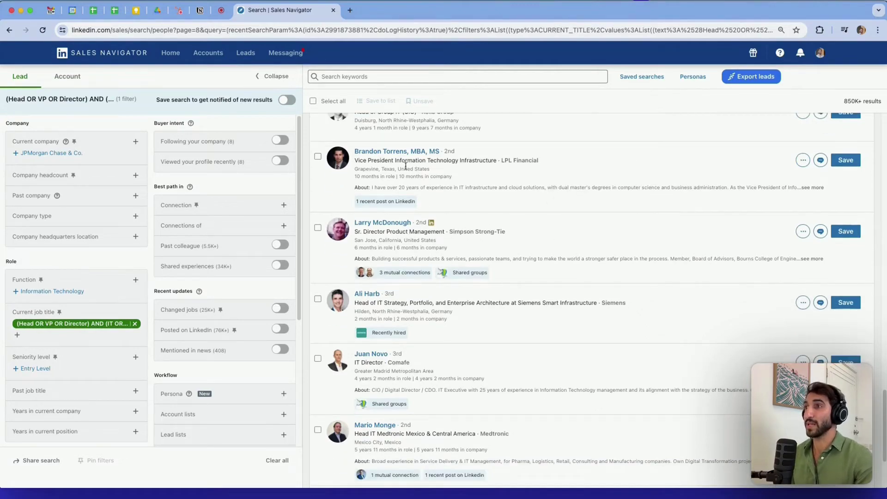
pyautogui.scroll(-4, 532, 259)
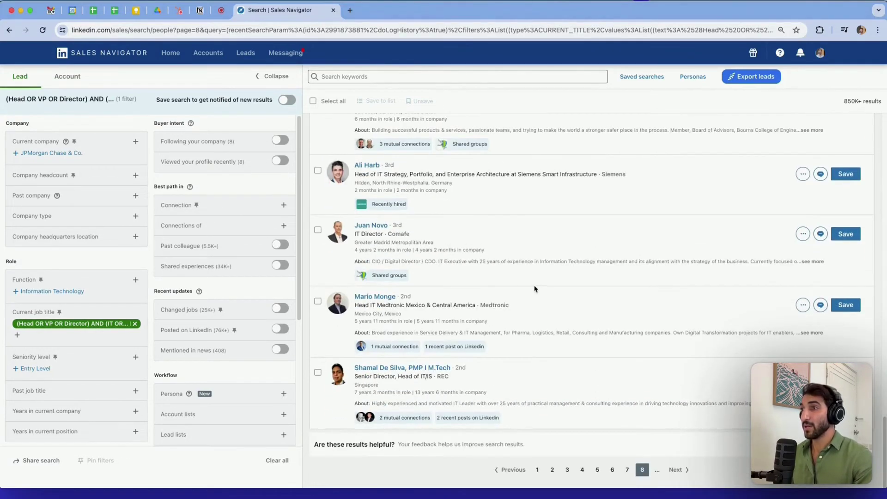
pyautogui.scroll(15, 473, 347)
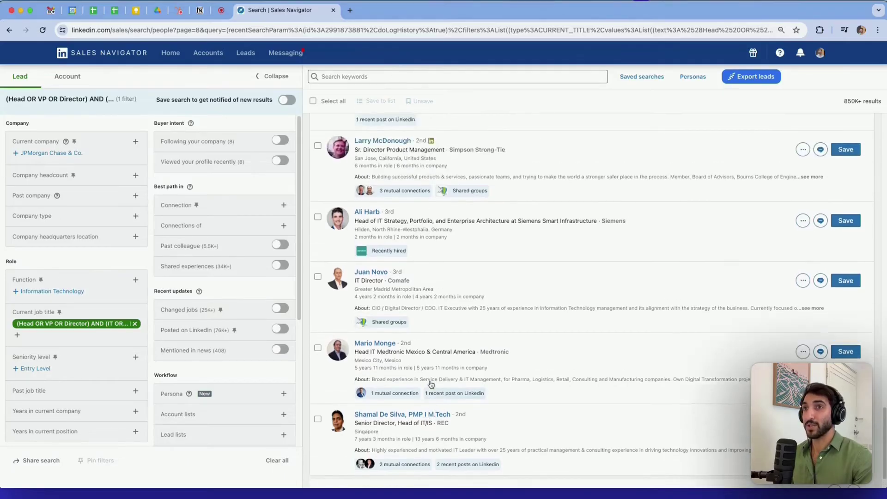
pyautogui.scroll(2, 541, 286)
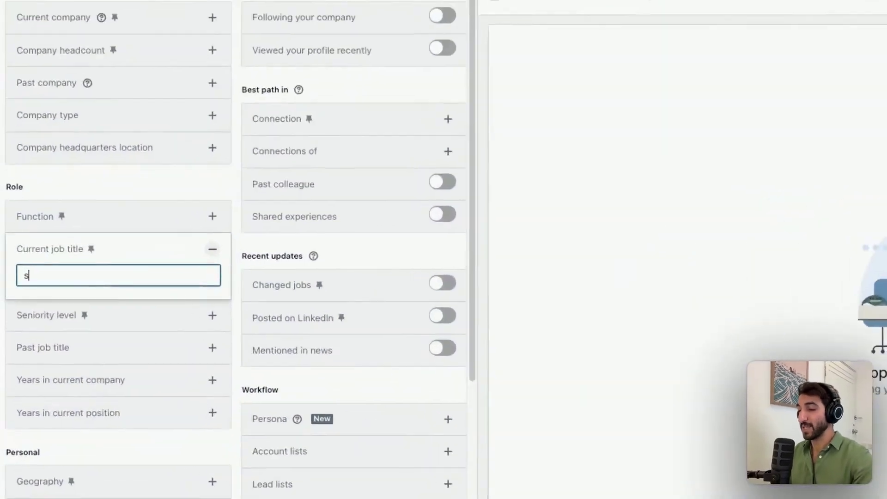
# Step: Try 'sales not intern' in lowercase as the current job title filter, then remove it
pyautogui.write('ot intern')
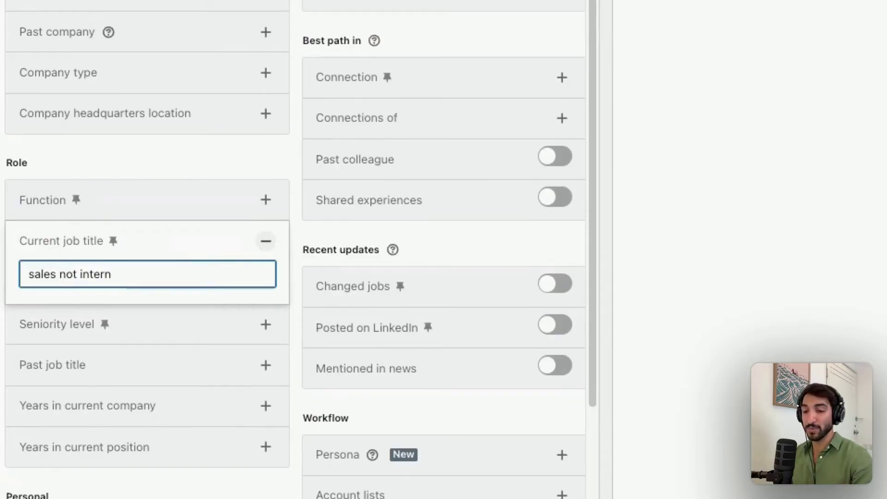
pyautogui.press('Return')
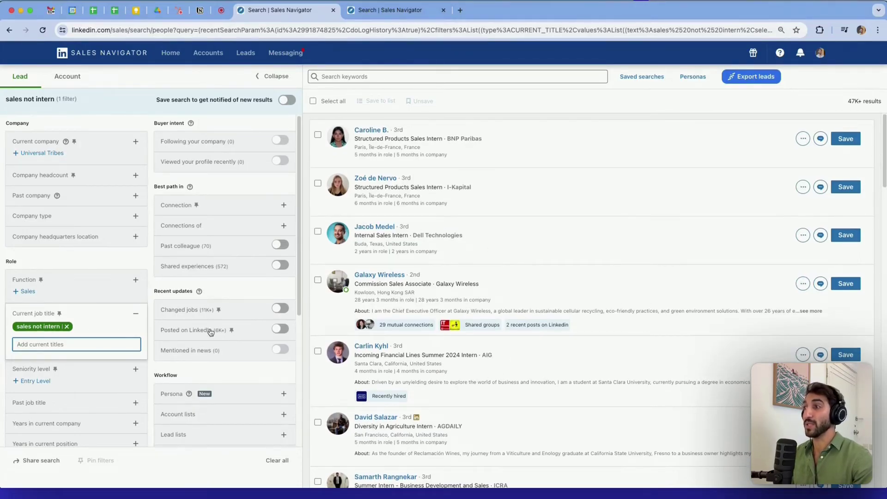
pyautogui.click(67, 327)
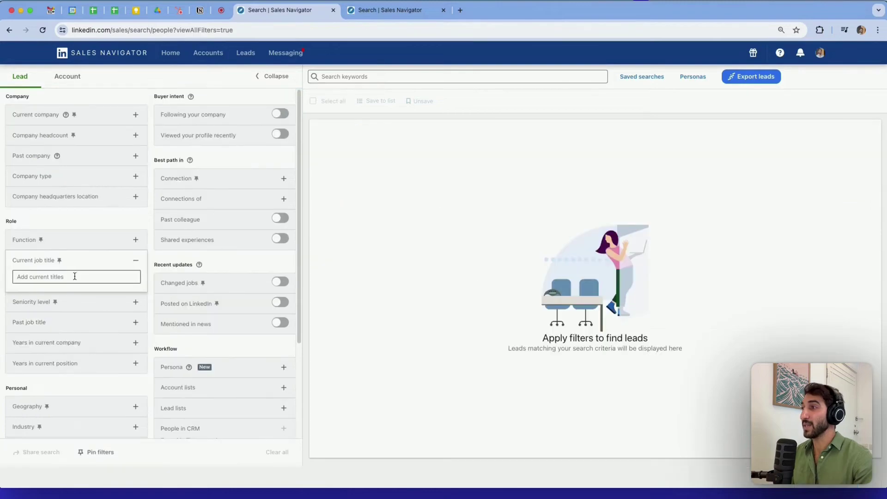
# Step: Filter current job title by 'sales NOT intern' and review the 16M+ lead results
pyautogui.write('sales NOT')
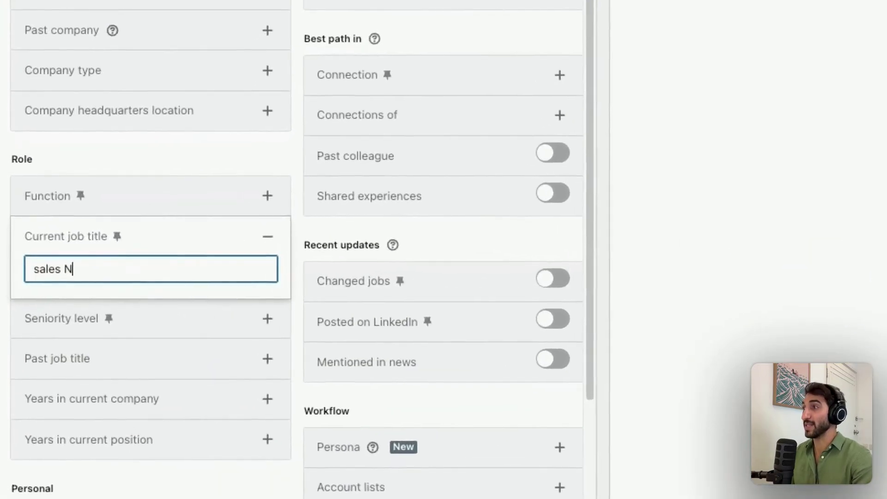
pyautogui.write(' inter')
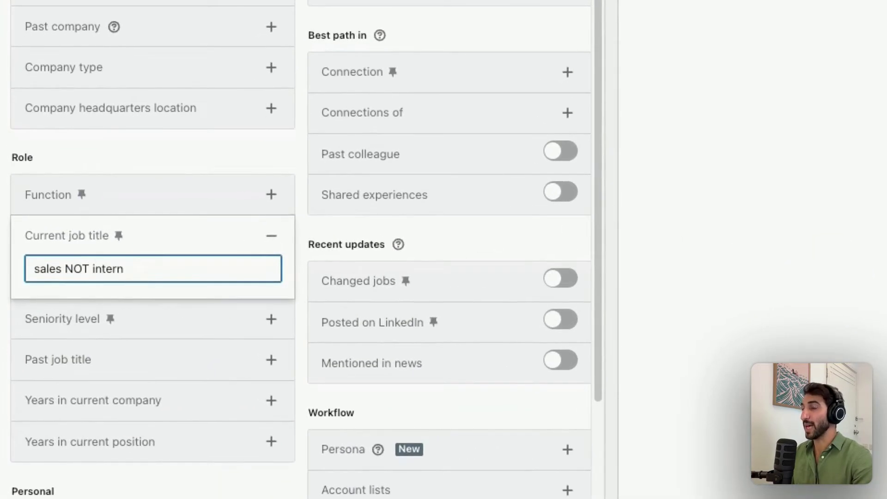
pyautogui.write('n')
pyautogui.press('Return')
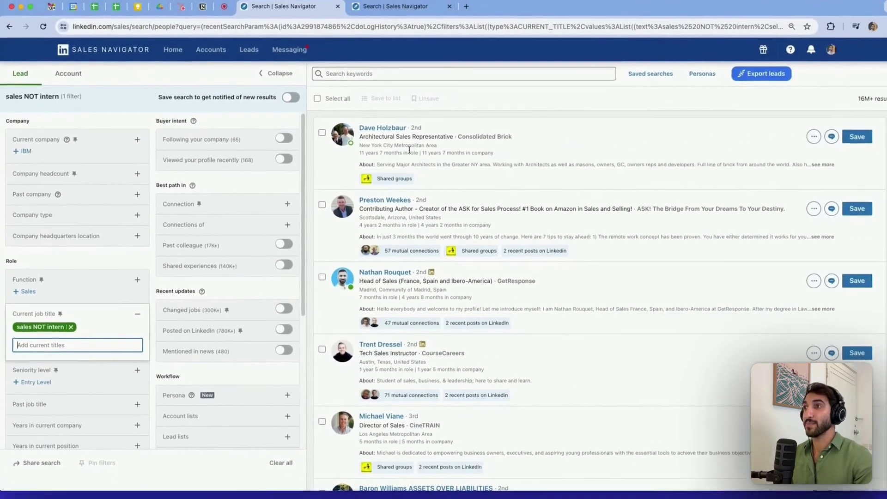
pyautogui.scroll(-3, 508, 300)
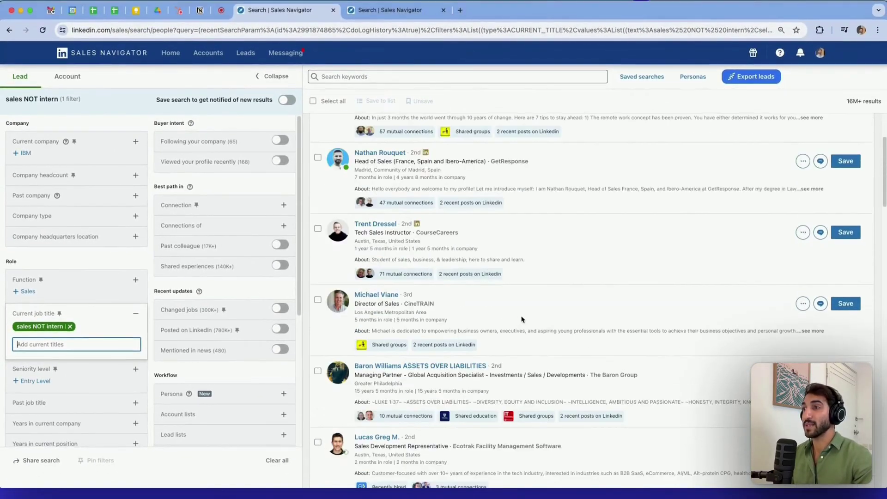
pyautogui.scroll(-10, 457, 317)
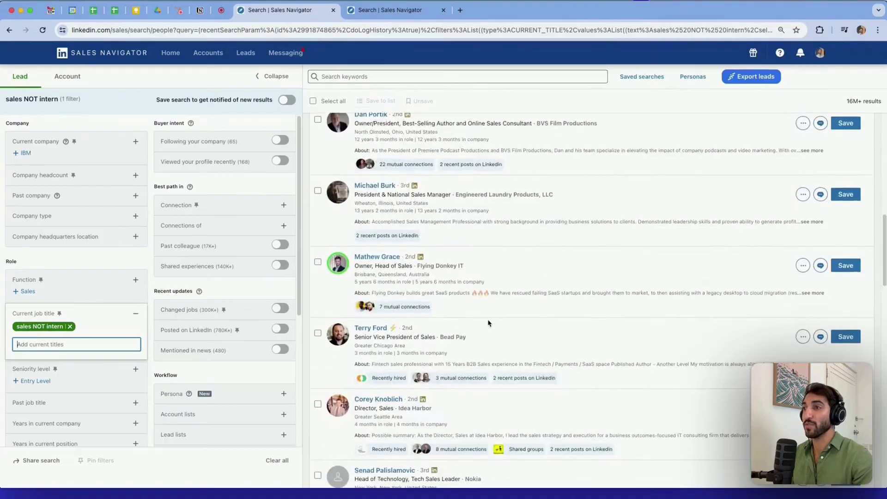
pyautogui.scroll(10, 488, 323)
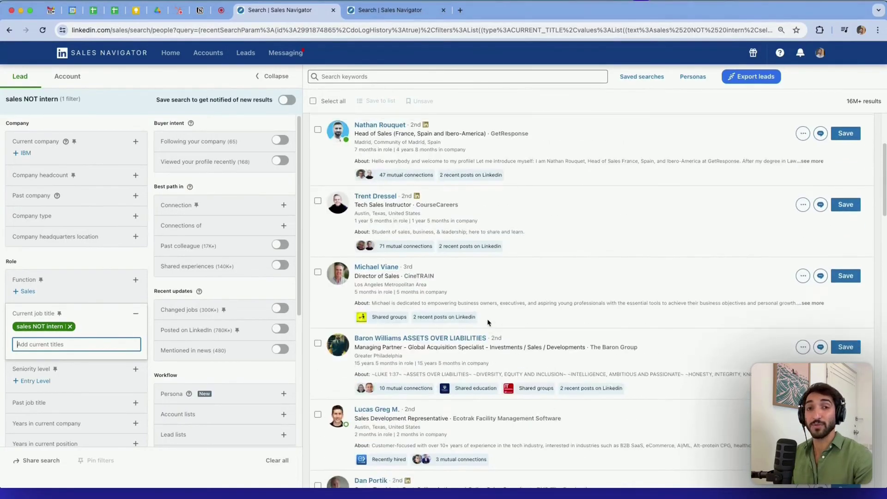
pyautogui.scroll(1, 487, 320)
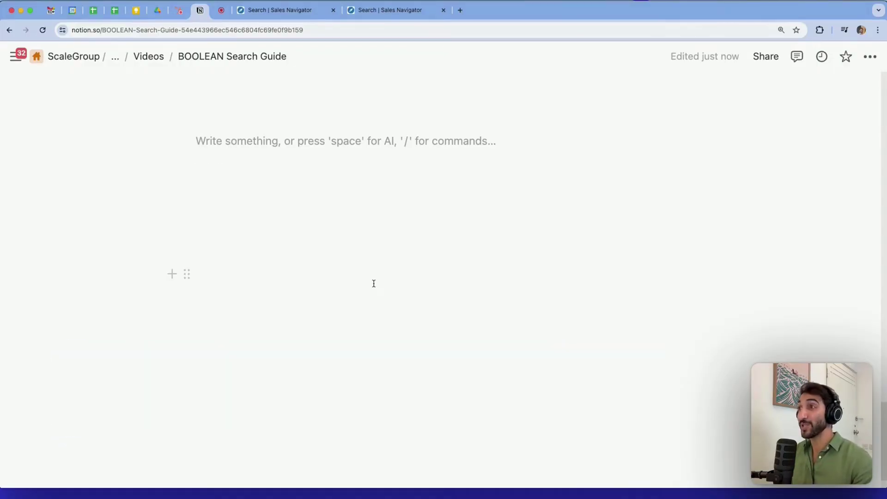
# Step: Paste the copied Boolean job-title query into the empty block of the BOOLEAN Search Guide page
pyautogui.press('super+v')
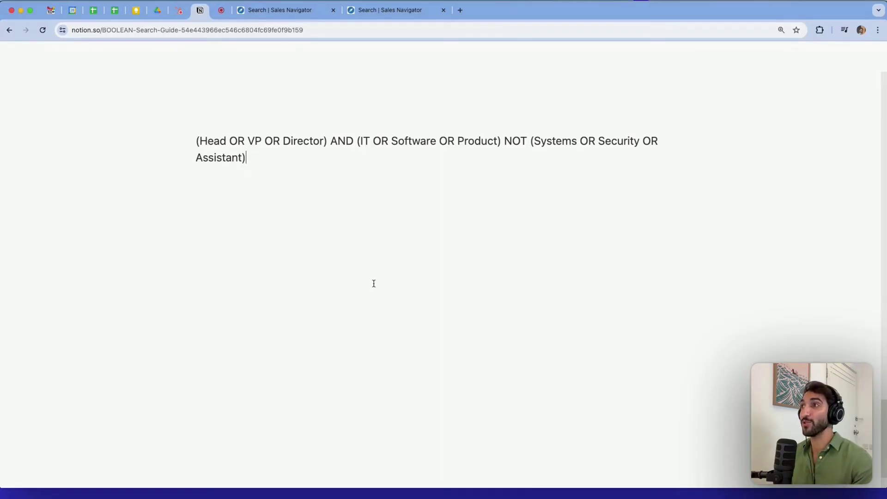
# Step: Clear the sales NOT intern chip and the pasted query from Current job title, leaving it empty
pyautogui.click(275, 10)
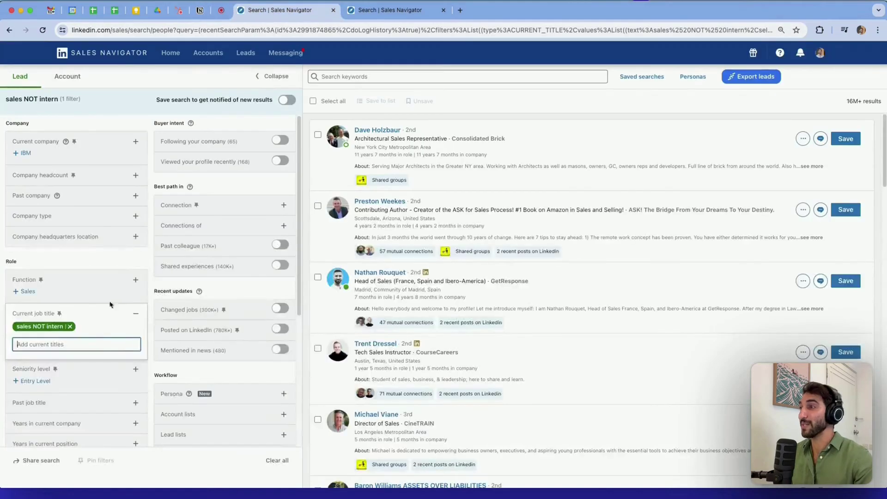
pyautogui.click(70, 326)
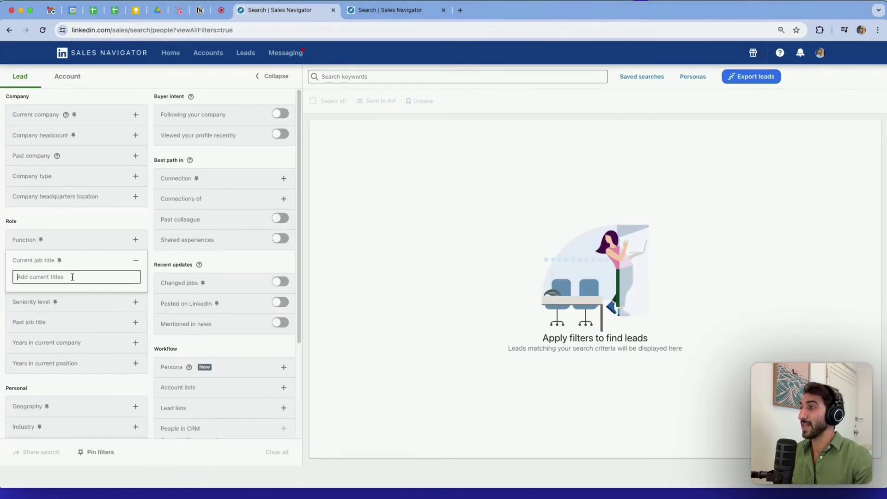
pyautogui.press('super+v')
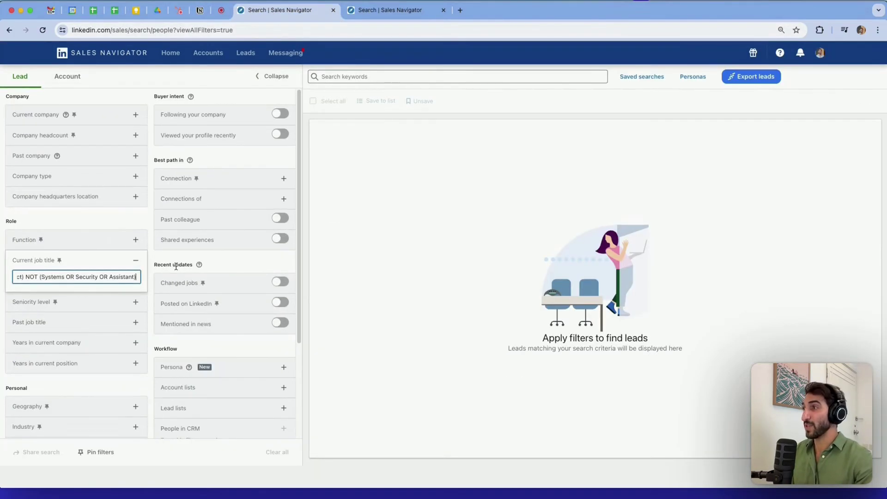
pyautogui.press('super+a')
pyautogui.press('BackSpace')
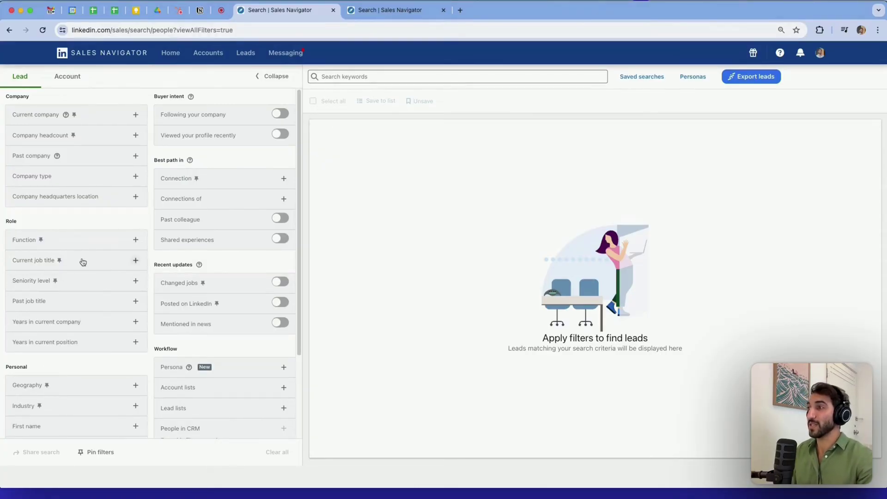
pyautogui.click(127, 269)
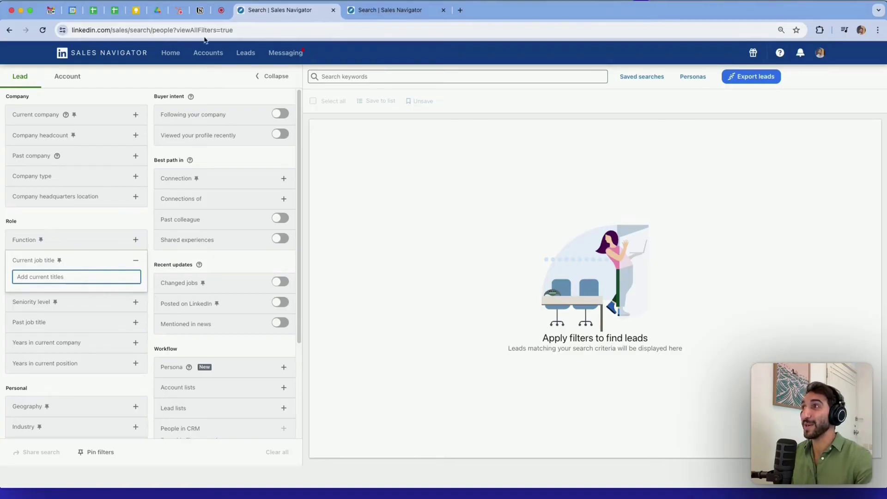
pyautogui.click(201, 10)
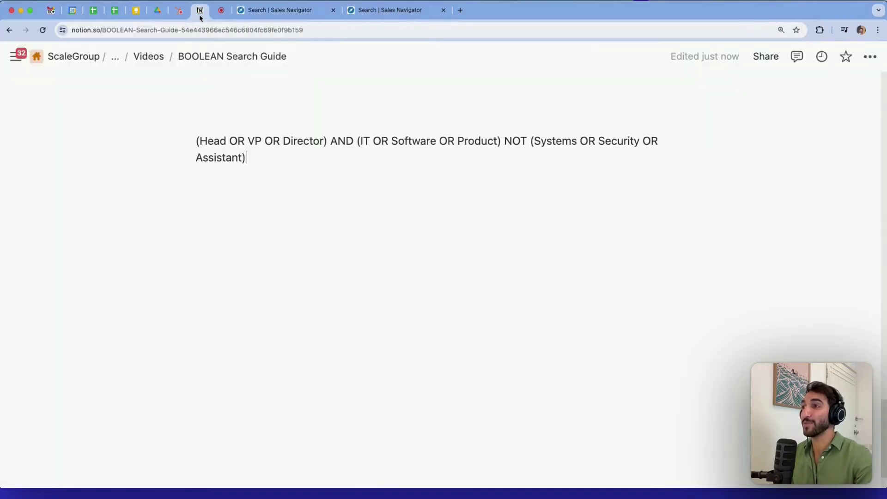
# Step: Paste a second copy of the Boolean query on a new line and delete ' OR Director' from it
pyautogui.click(269, 186)
pyautogui.write('(Head OR VP OR Director) AND (IT OR Software OR Product) NOT (Systems OR Security OR Assistant)')
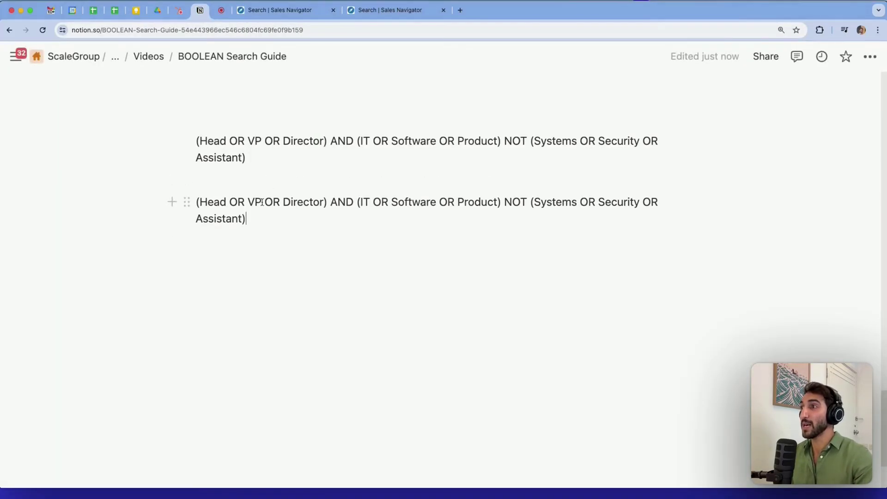
pyautogui.moveTo(262, 202); pyautogui.dragTo(323, 202)
pyautogui.press('BackSpace')
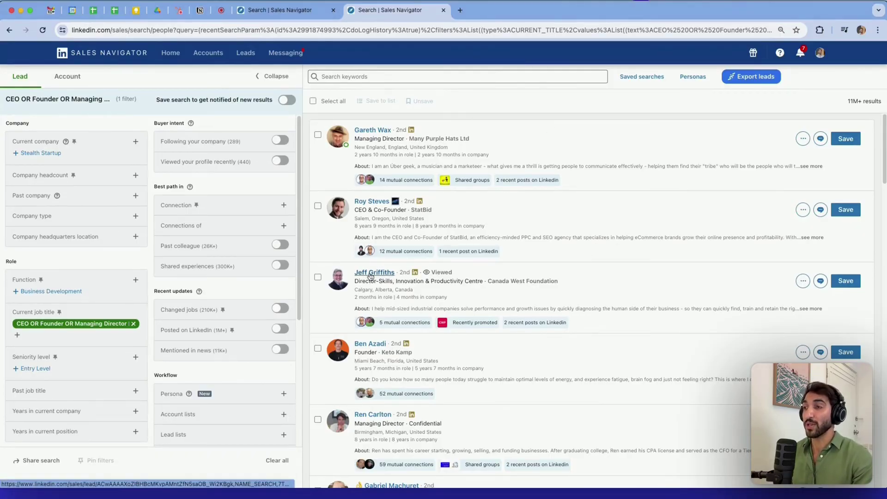
# Step: Preview a lead's profile from the Miami chief executive officer NOT assistant results
pyautogui.click(393, 273)
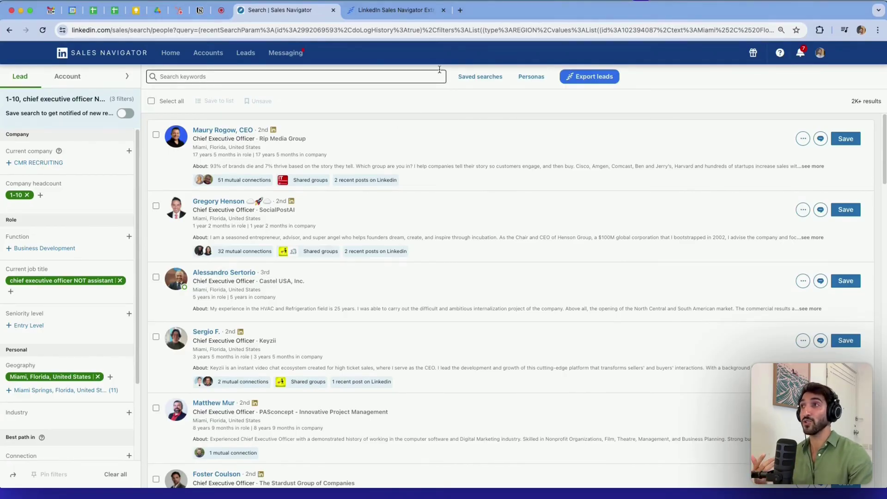
# Step: Switch to the LinkedIn Sales Navigator Extractor tab showing scalelist.com
pyautogui.click(397, 11)
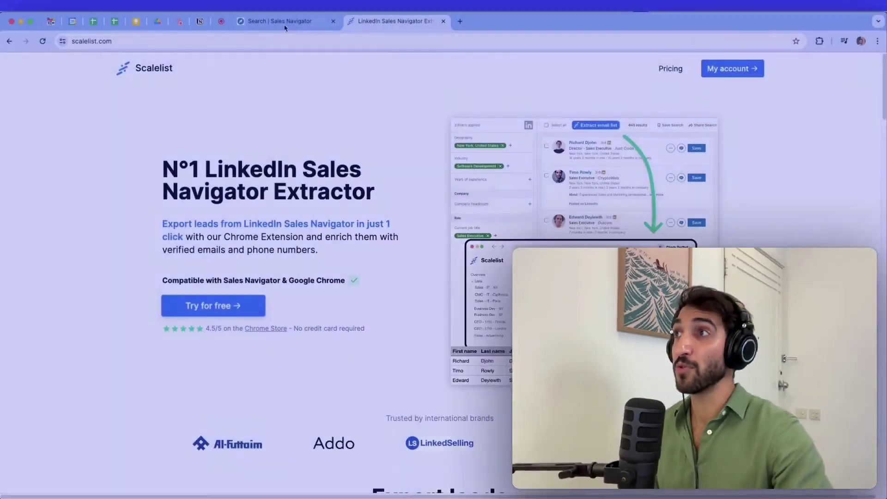
# Step: Export the Miami CEO leads to Scalelist and open the 108-lead New list under My account
pyautogui.click(288, 22)
pyautogui.click(575, 89)
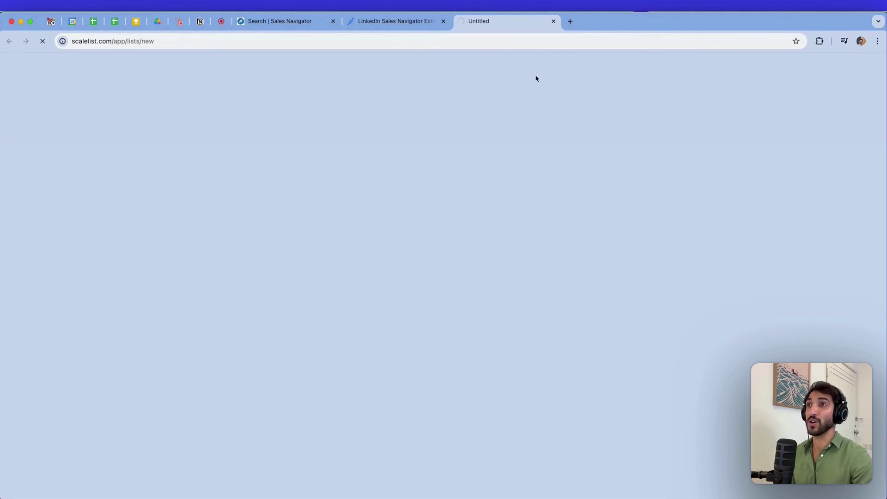
pyautogui.click(397, 22)
pyautogui.click(733, 68)
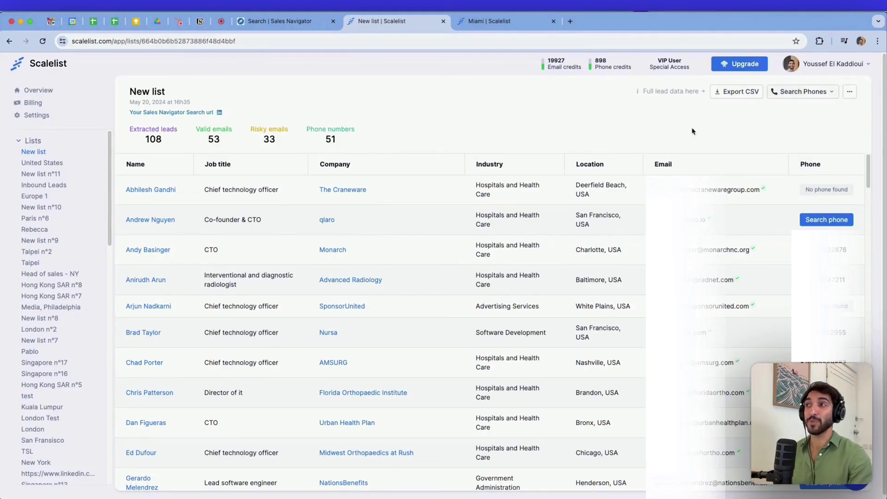
pyautogui.click(820, 95)
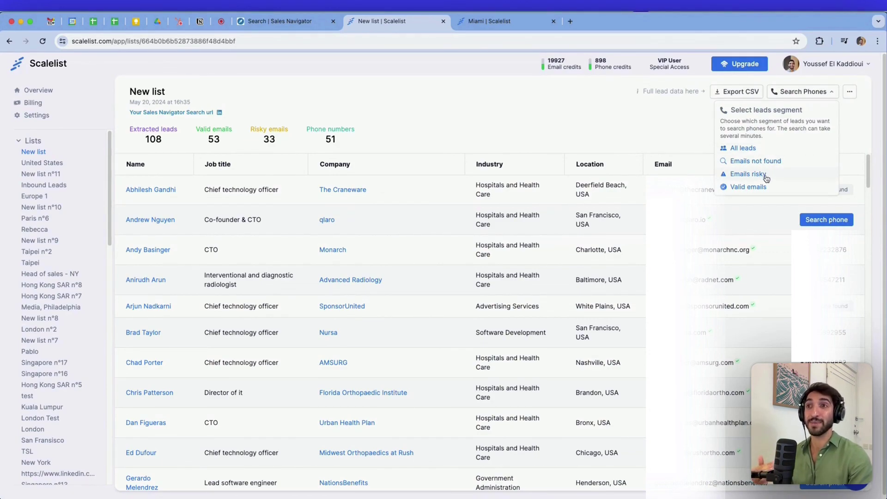
pyautogui.click(649, 147)
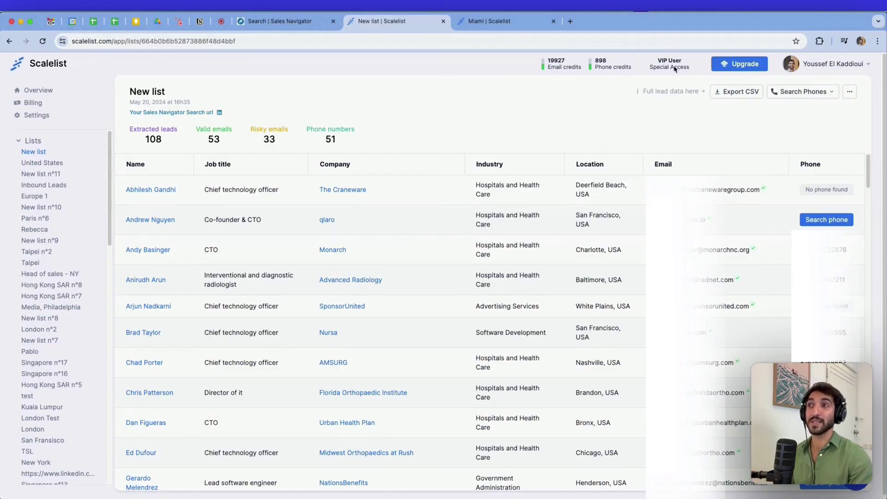